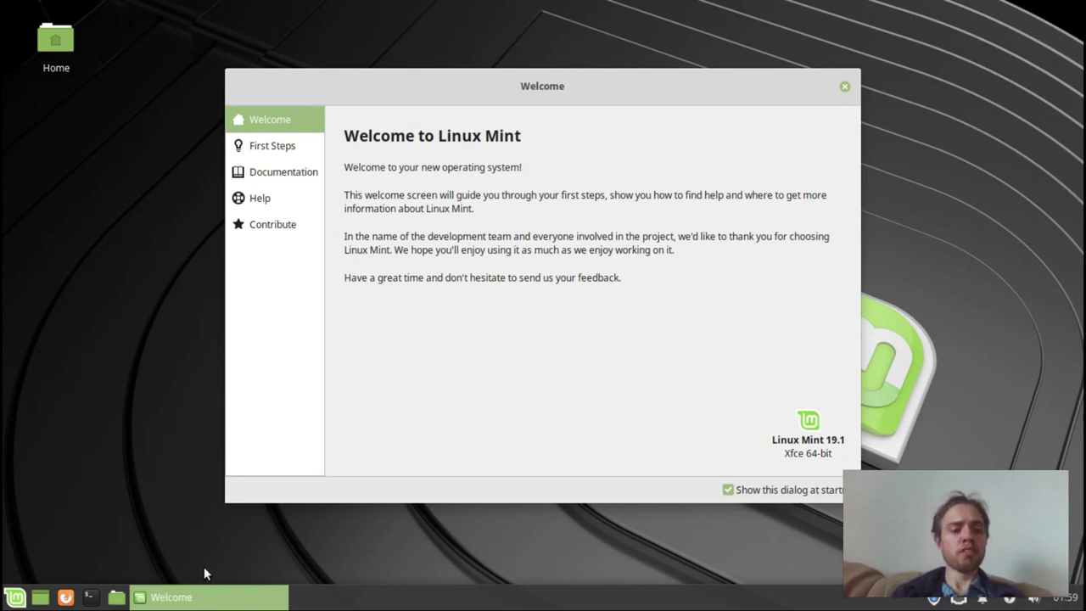
Open Xfce Terminal from the application menu and try running htop
left_click(15, 599)
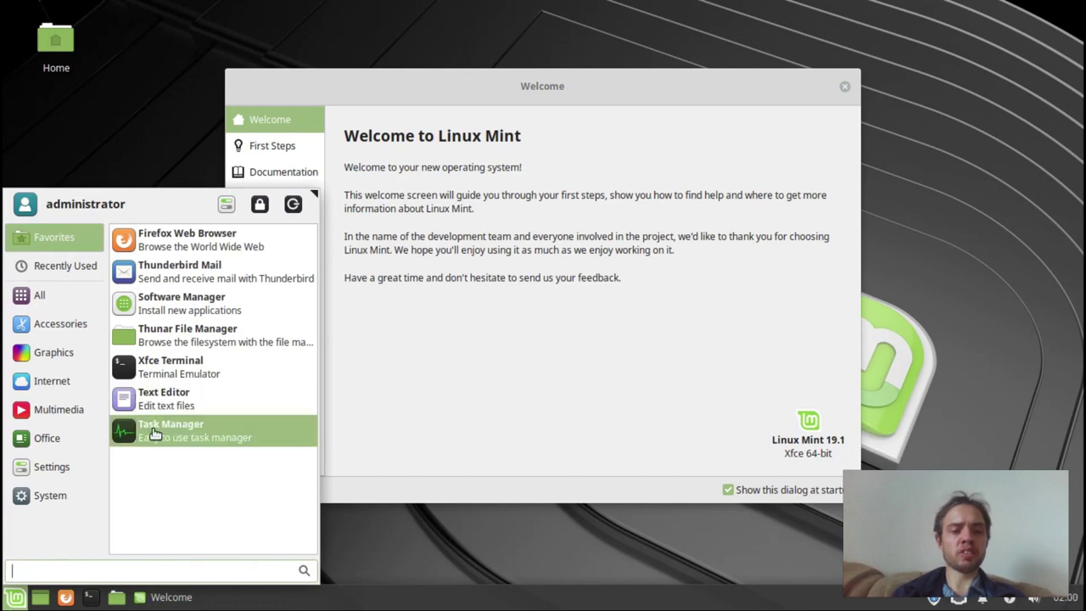
left_click(146, 382)
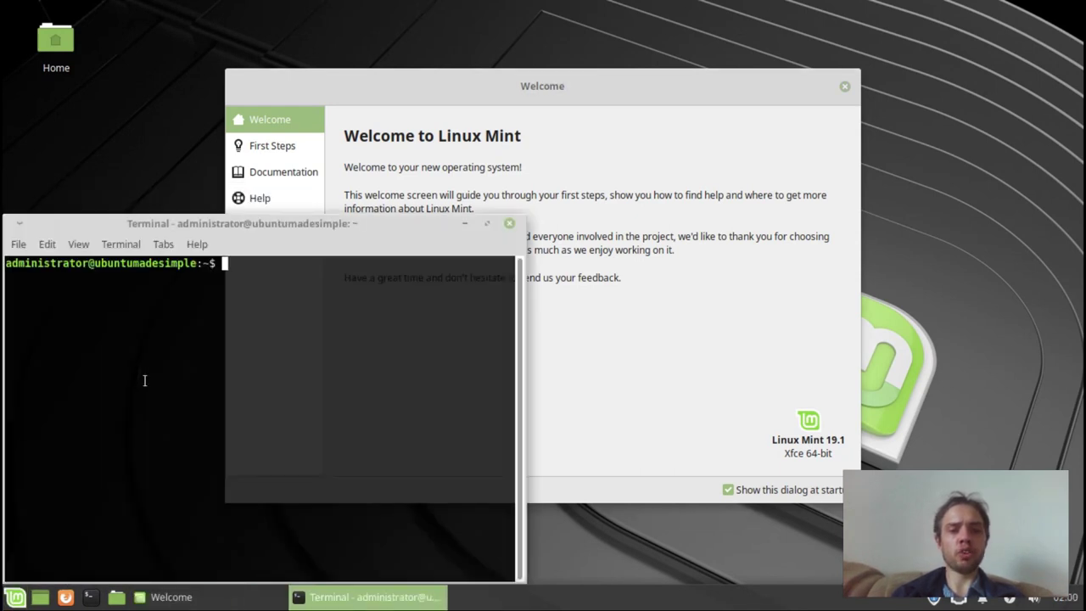
type("htop")
key("Return")
Install htop with 'sudo apt install htop', entering the account password
type("sud")
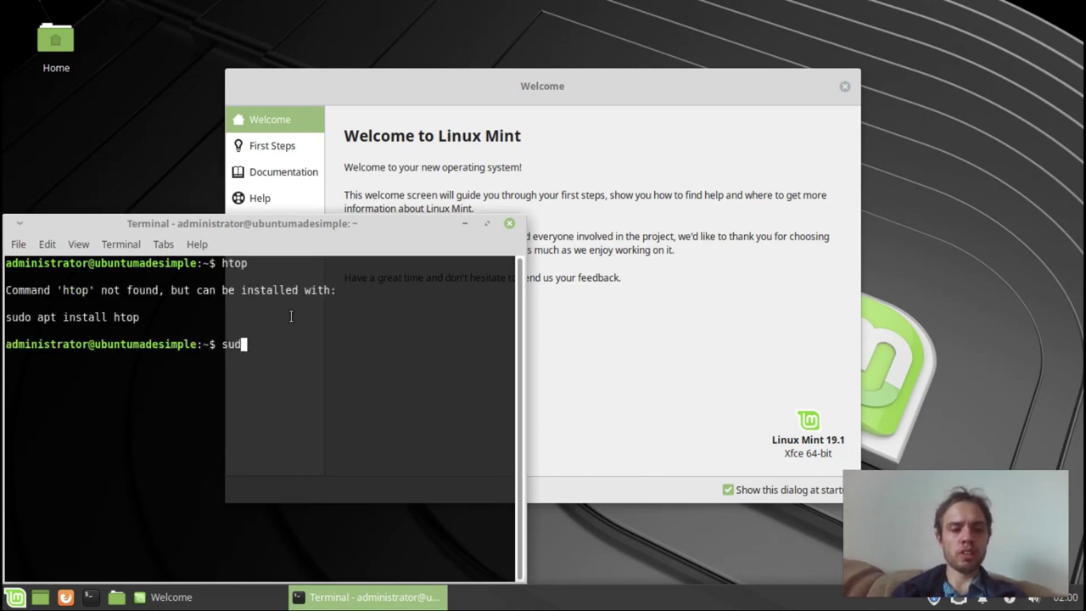
type("o apt i")
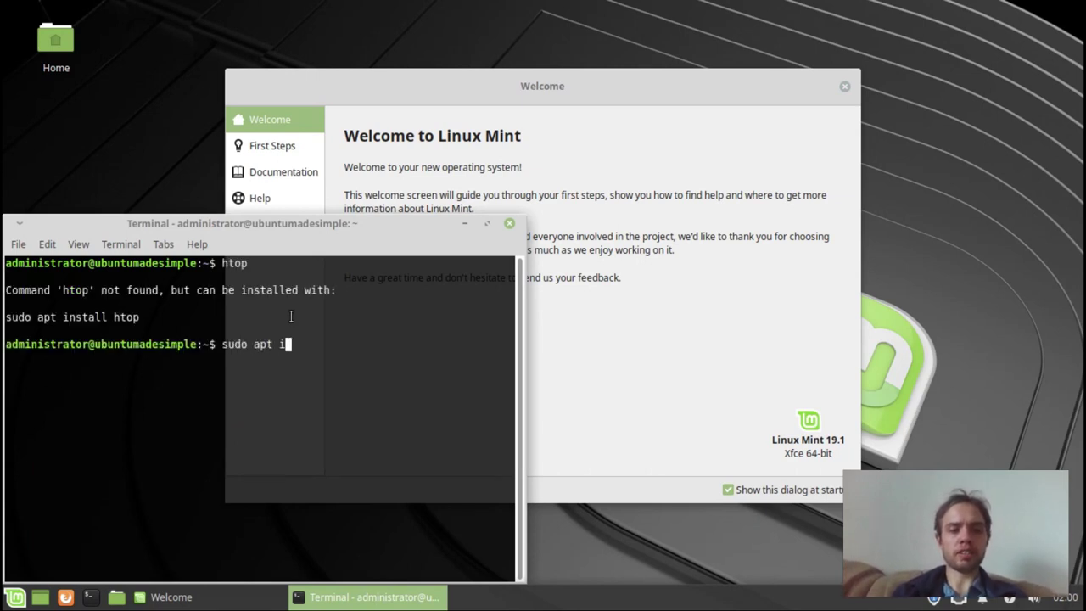
type("nstall htop")
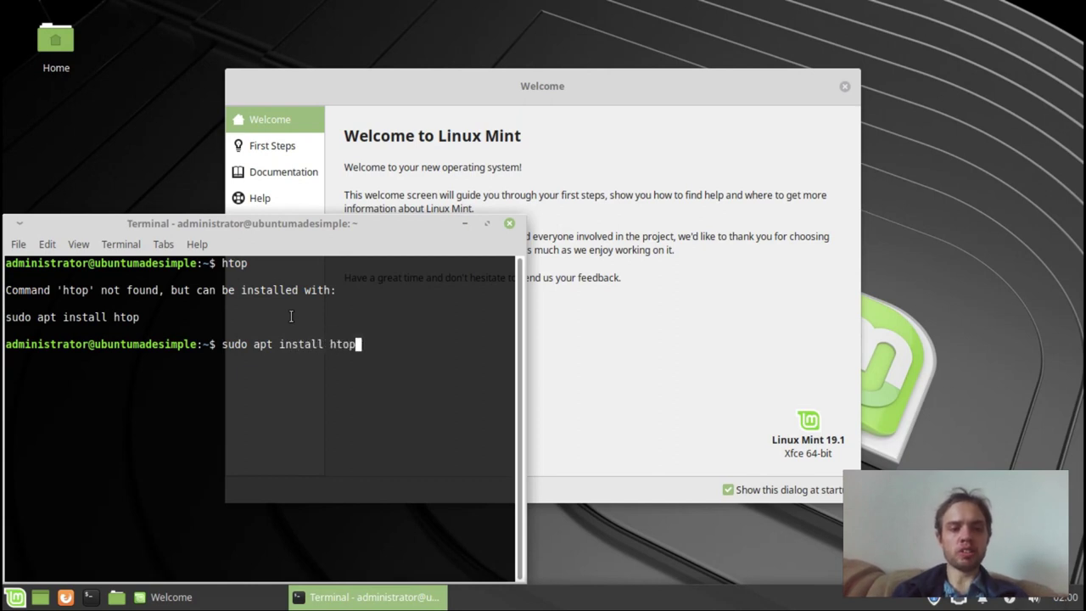
key("Return")
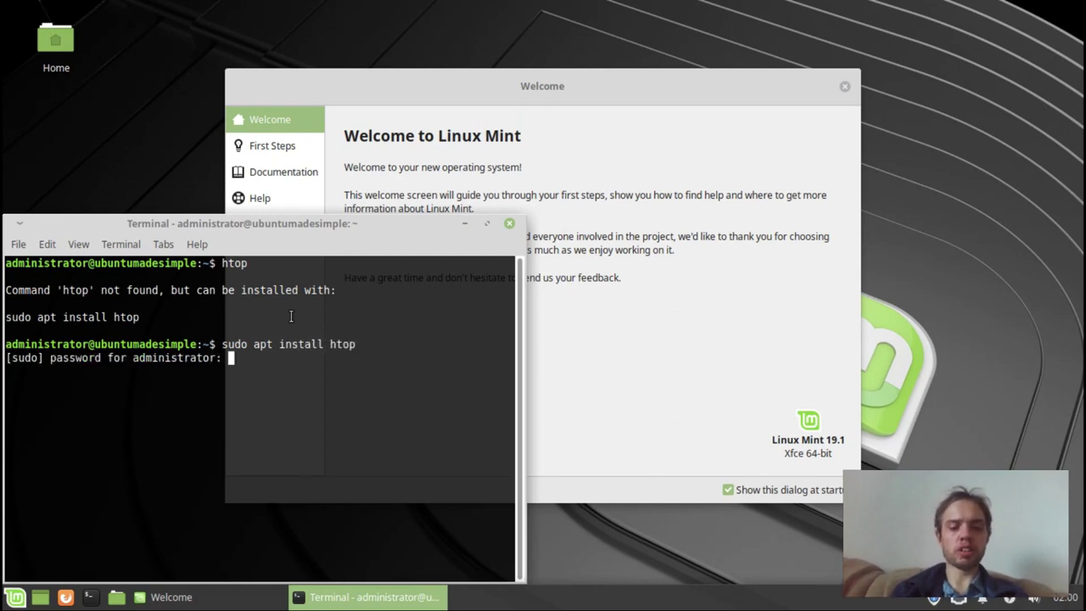
type("******")
key("Return")
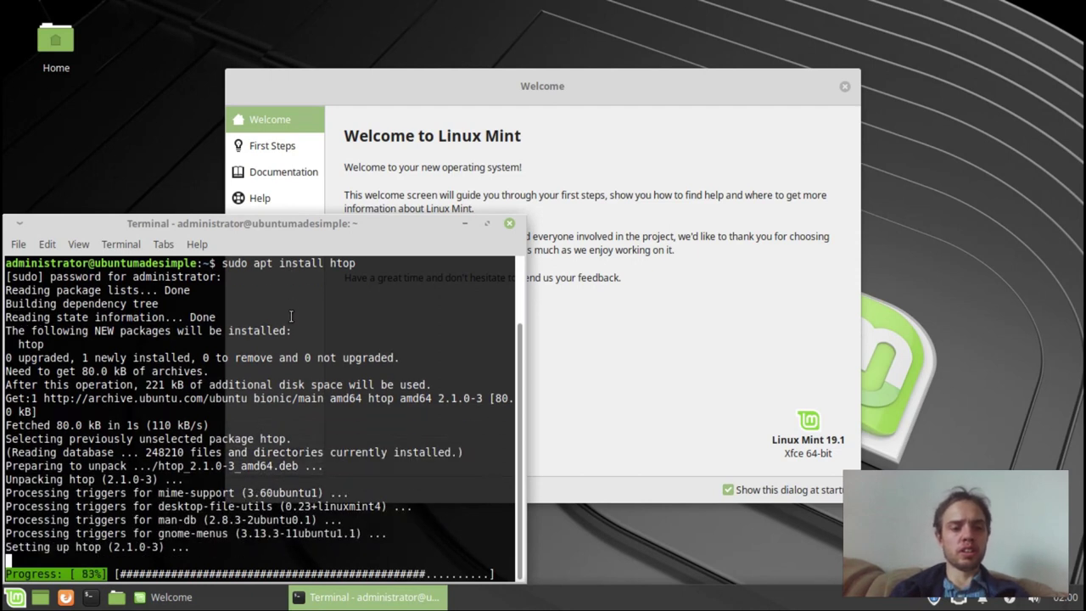
Run htop and move its terminal window to the top right of the screen
type("htop")
key("Return")
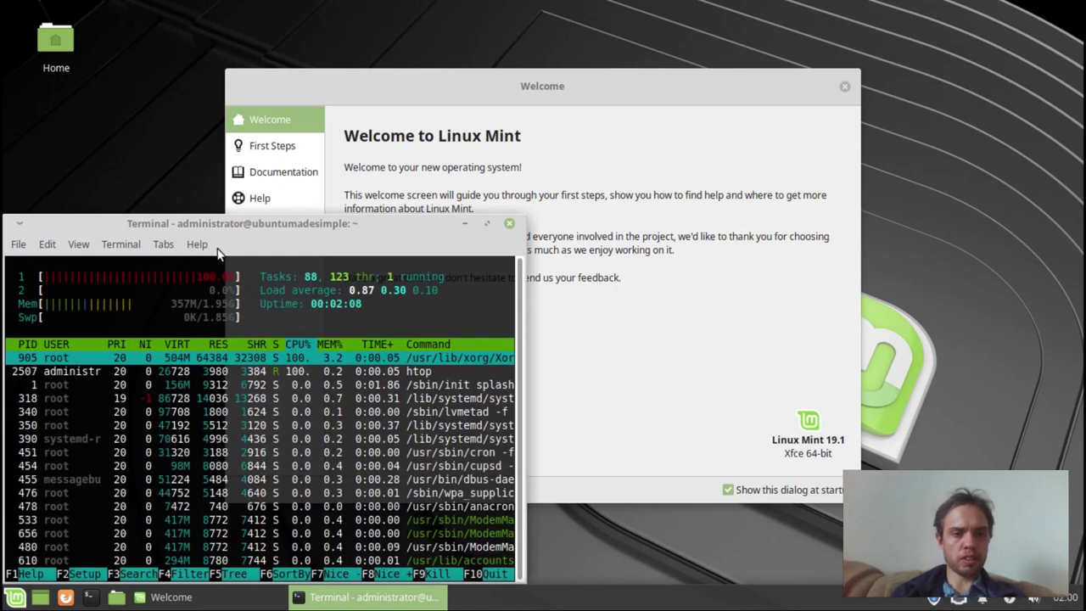
left_click_drag(223, 226, 1084, 18)
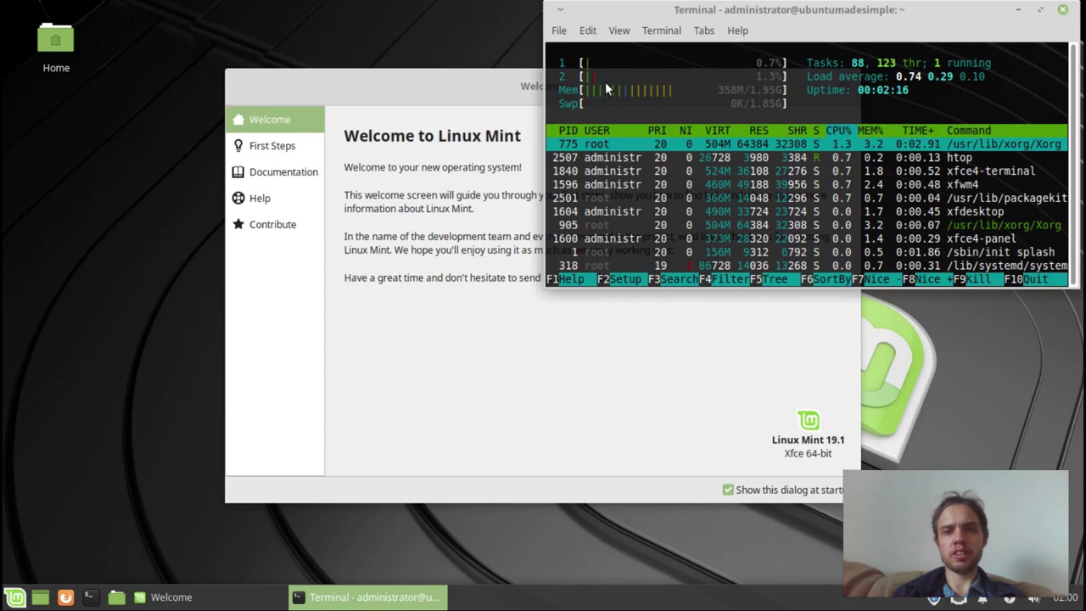
Bring the Welcome window forward and browse its First Steps tools list
left_click(463, 87)
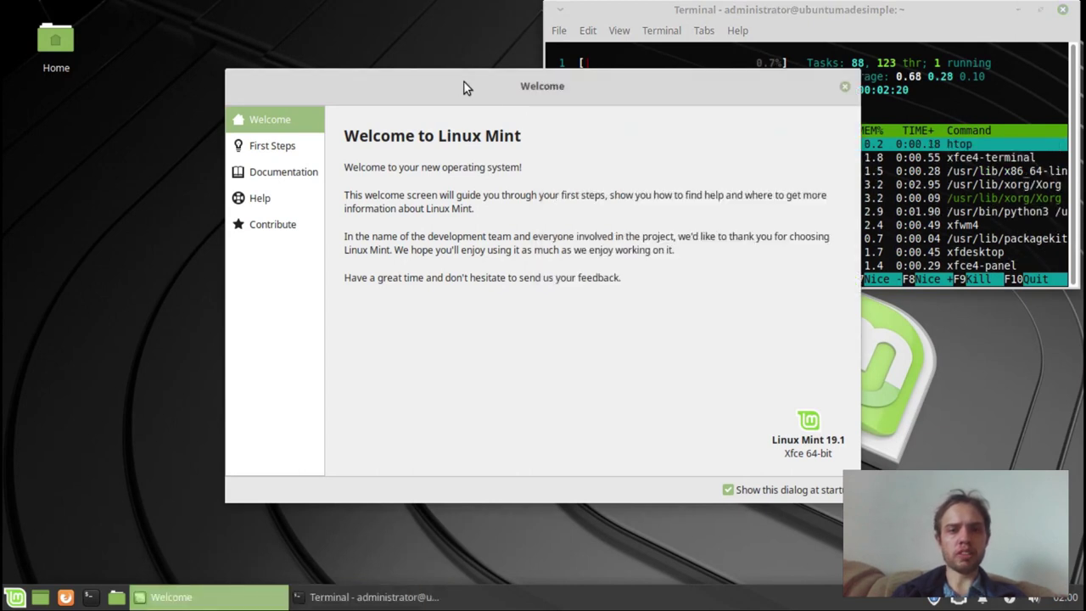
left_click(263, 148)
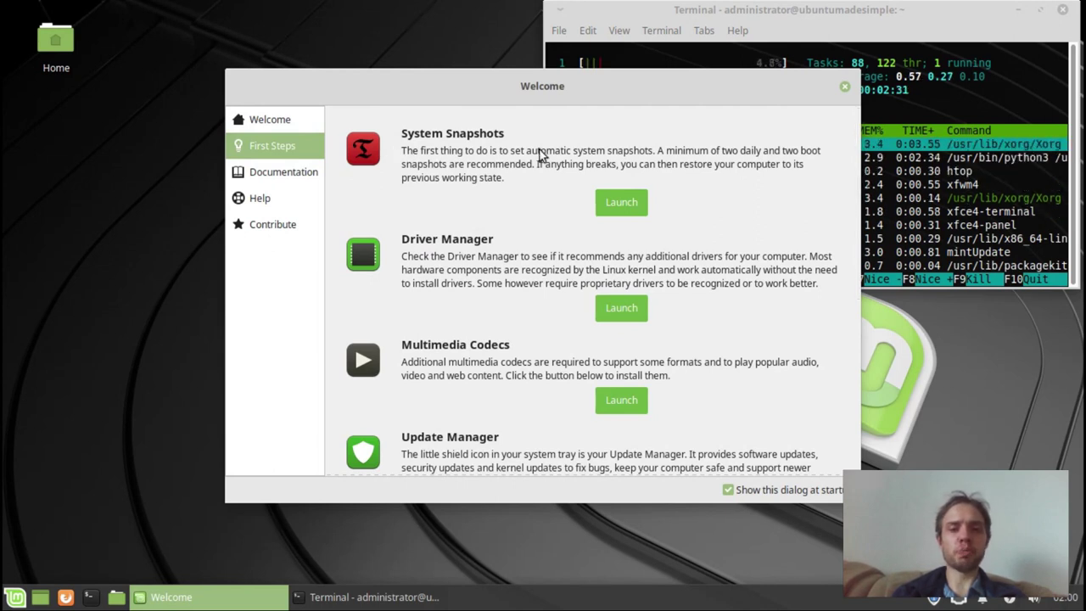
left_click(619, 202)
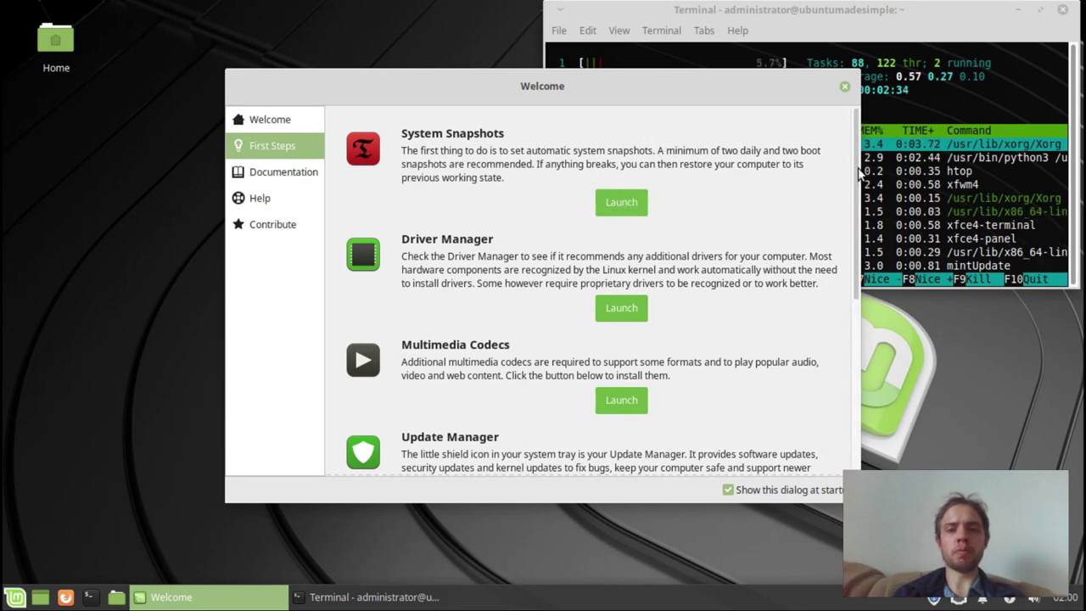
scroll(858, 178, "down", 1)
left_click_drag(859, 178, 874, 372)
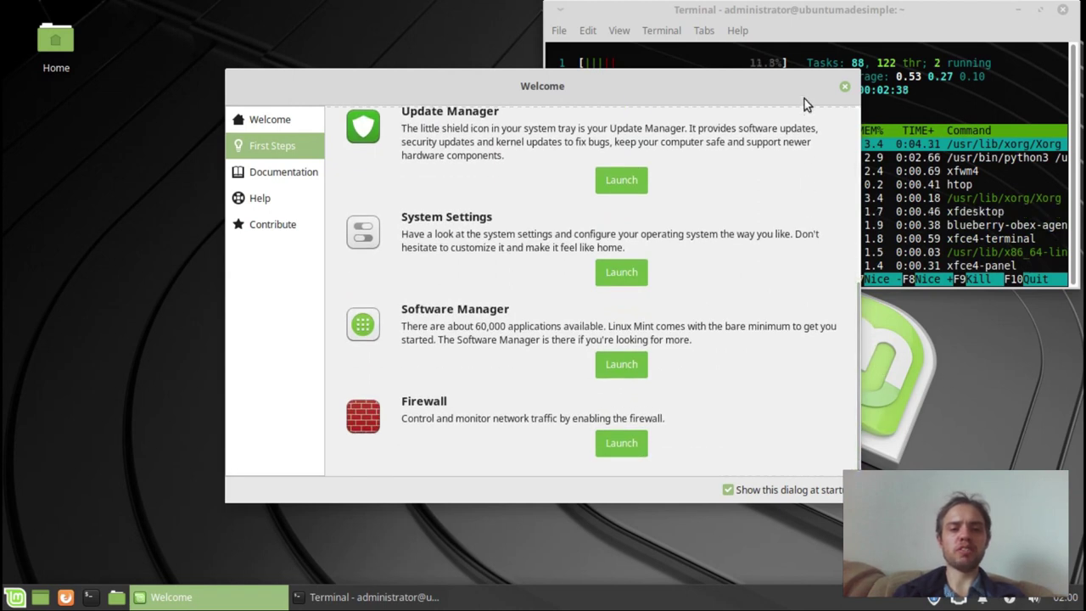
Browse Documentation, Help and Contribute, then untick 'Show this dialog at startup'
left_click(259, 173)
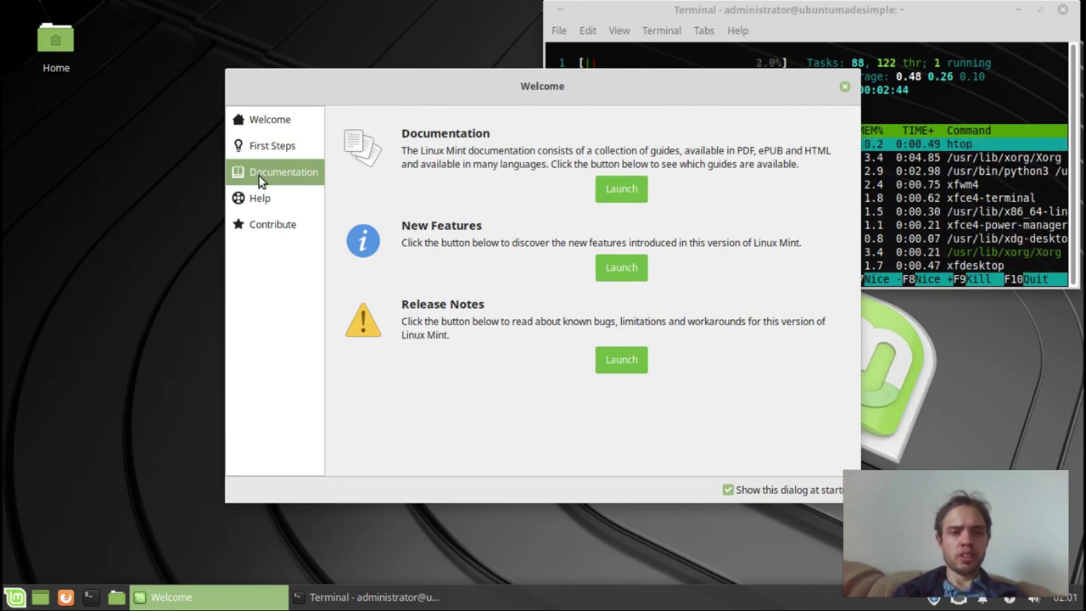
left_click(260, 202)
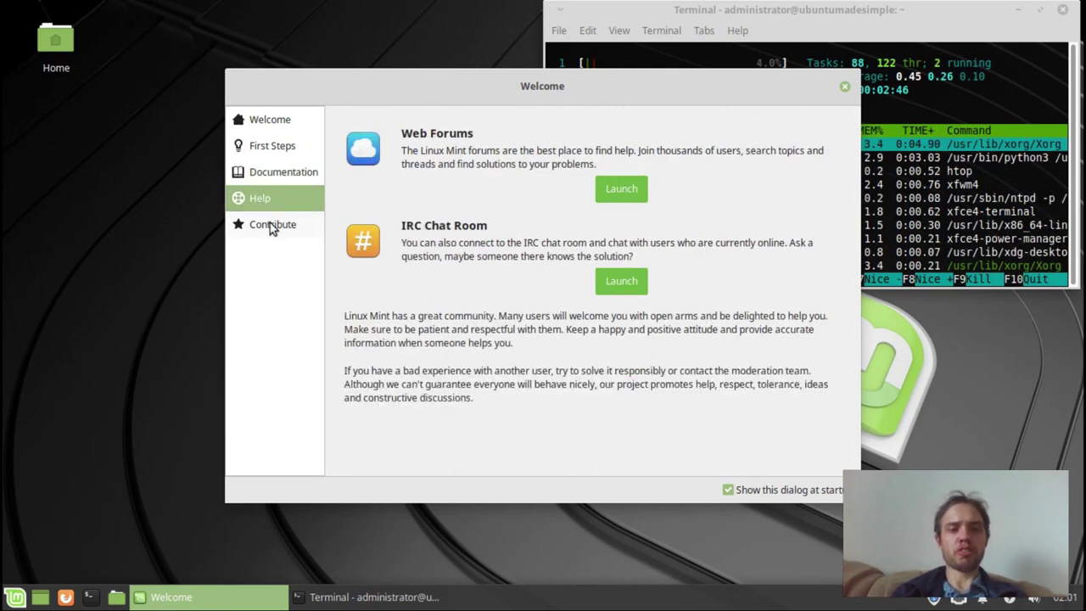
left_click(272, 225)
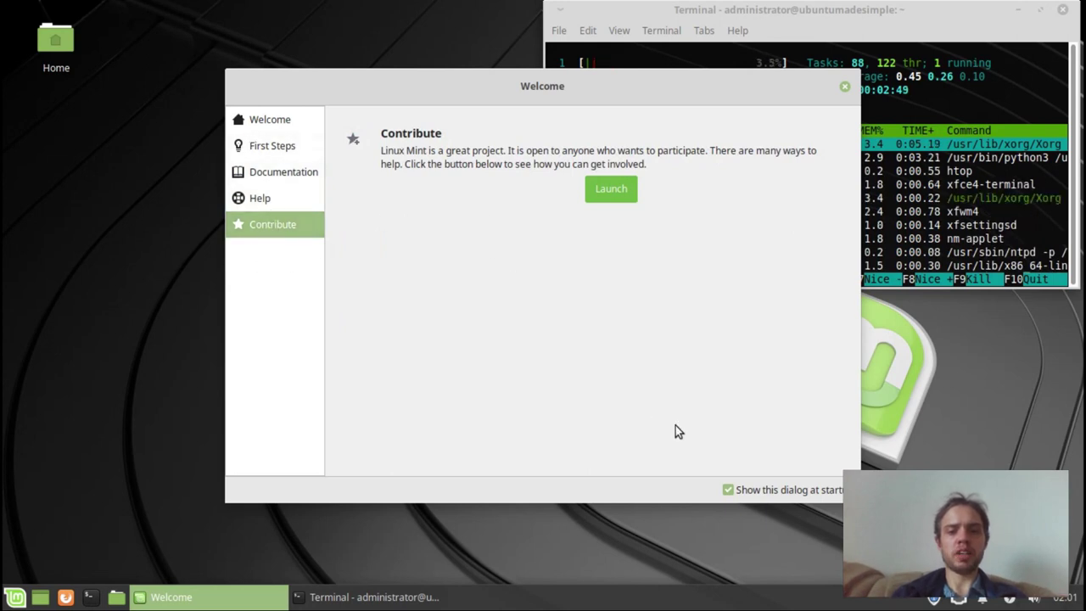
left_click(728, 491)
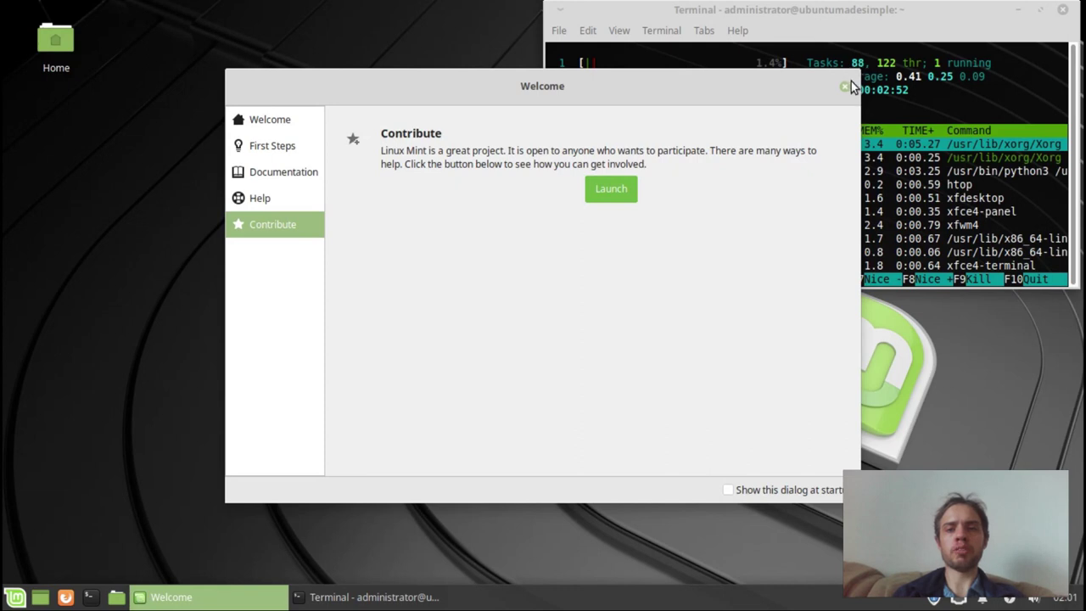
Close Welcome, arrange the desktop icons, and open Desktop Settings from the desktop menu
left_click(845, 89)
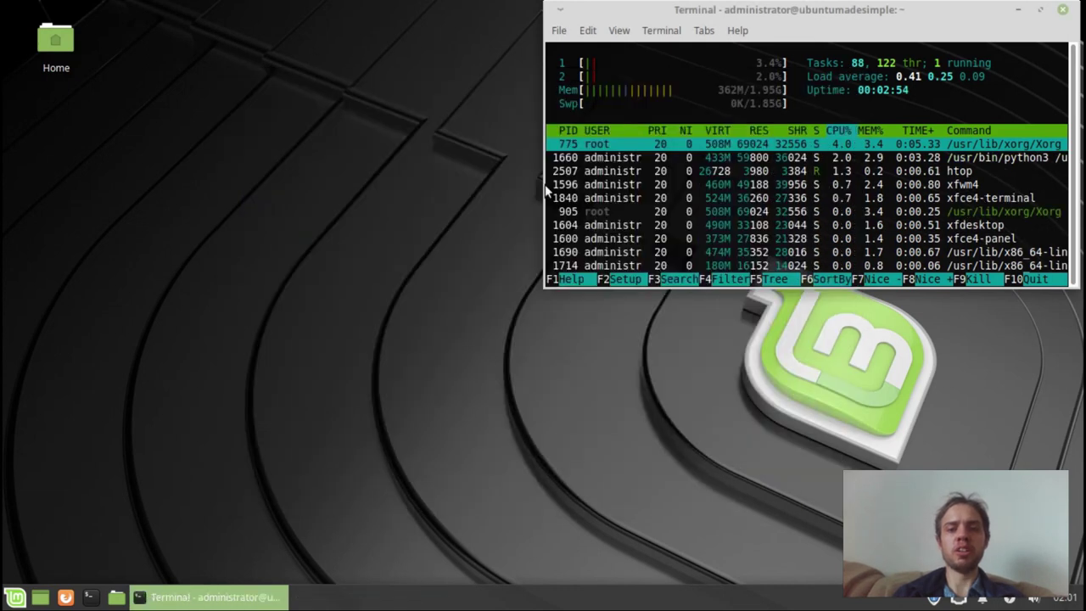
right_click(289, 195)
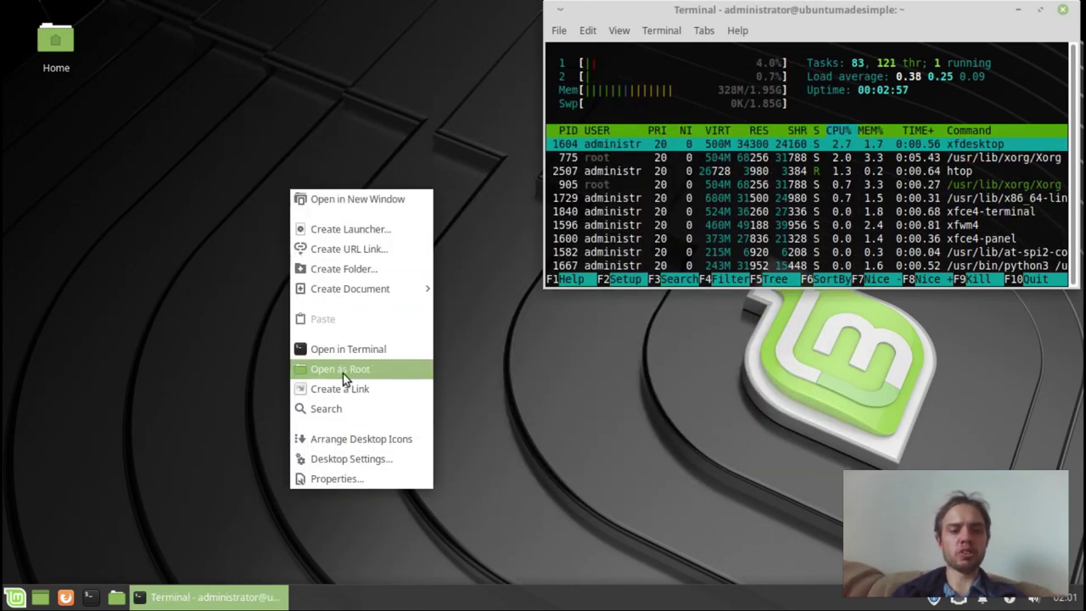
left_click(378, 430)
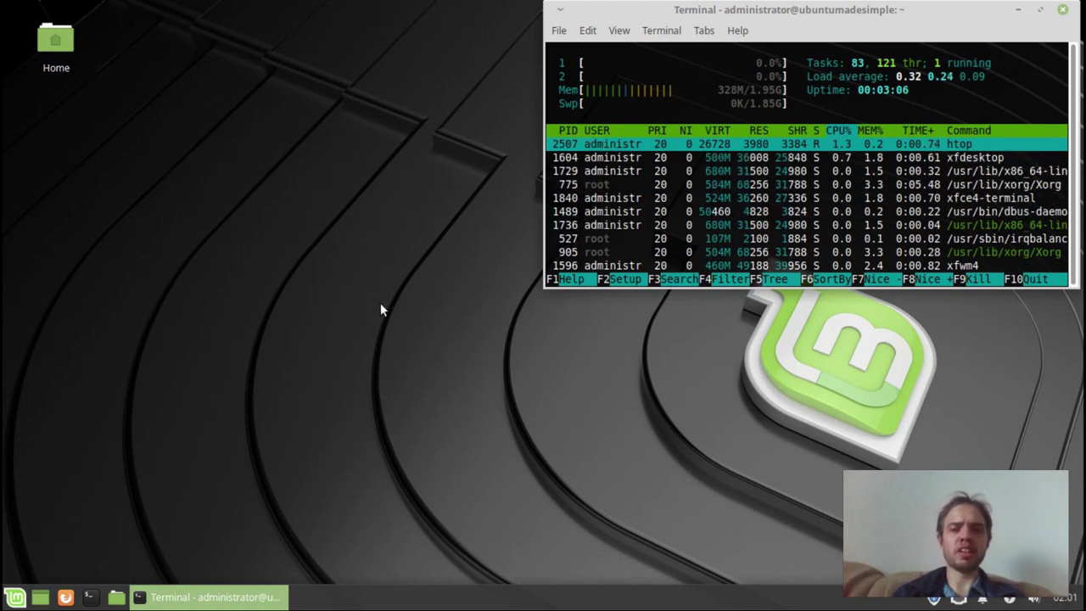
right_click(376, 240)
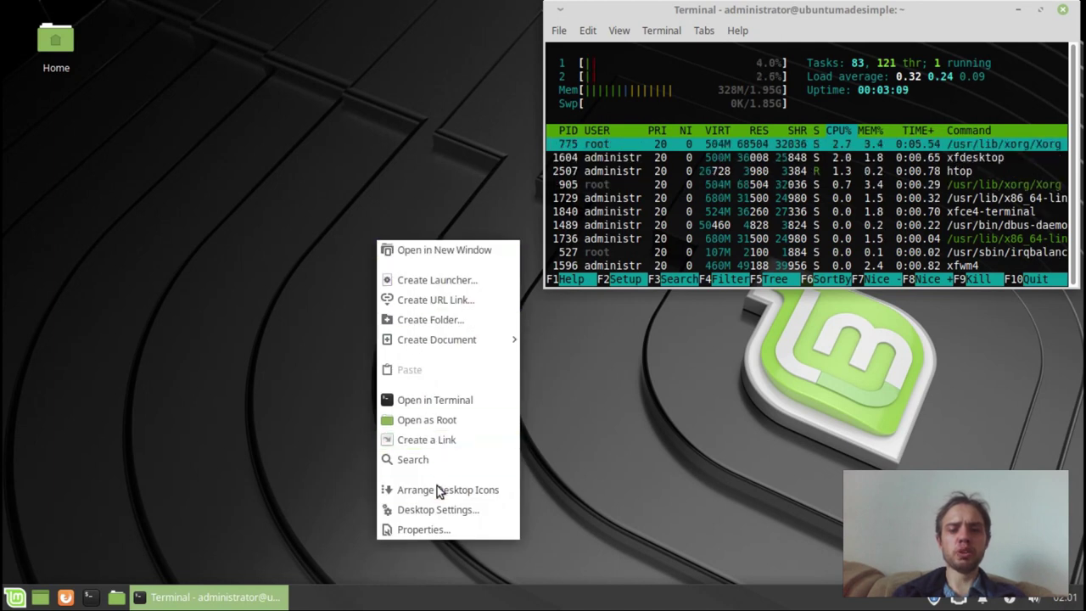
left_click(445, 507)
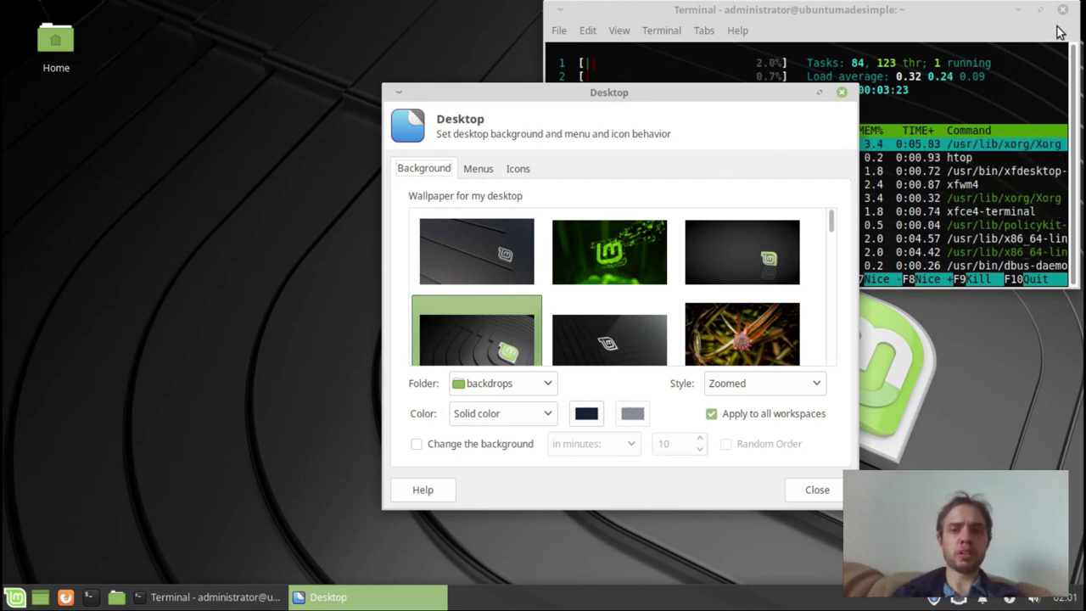
Maximize Desktop settings and set the lake photo as the wallpaper
left_click(819, 92)
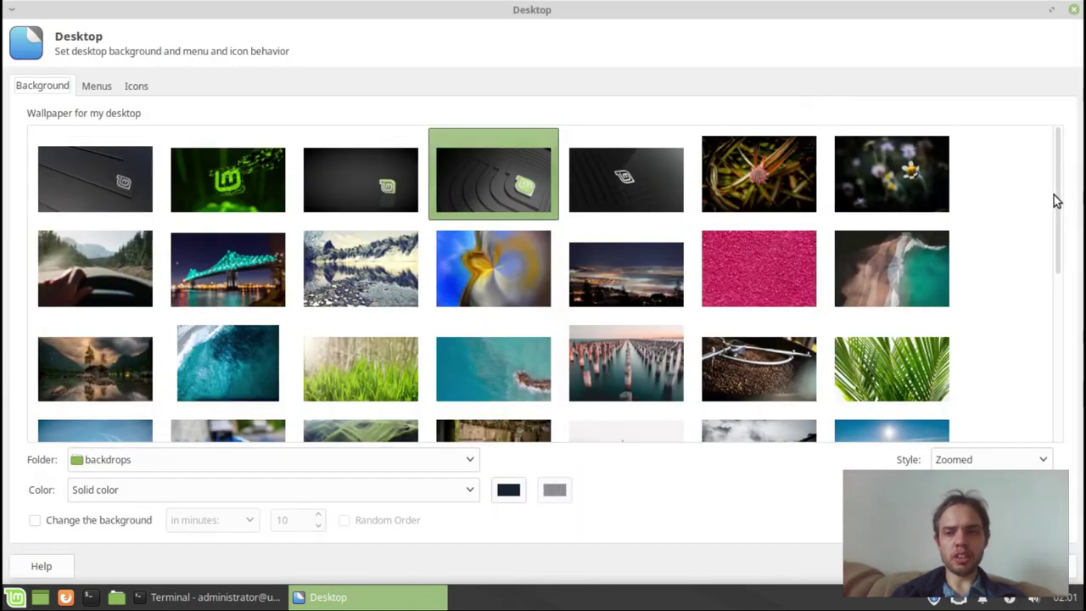
left_click_drag(1059, 201, 1074, 310)
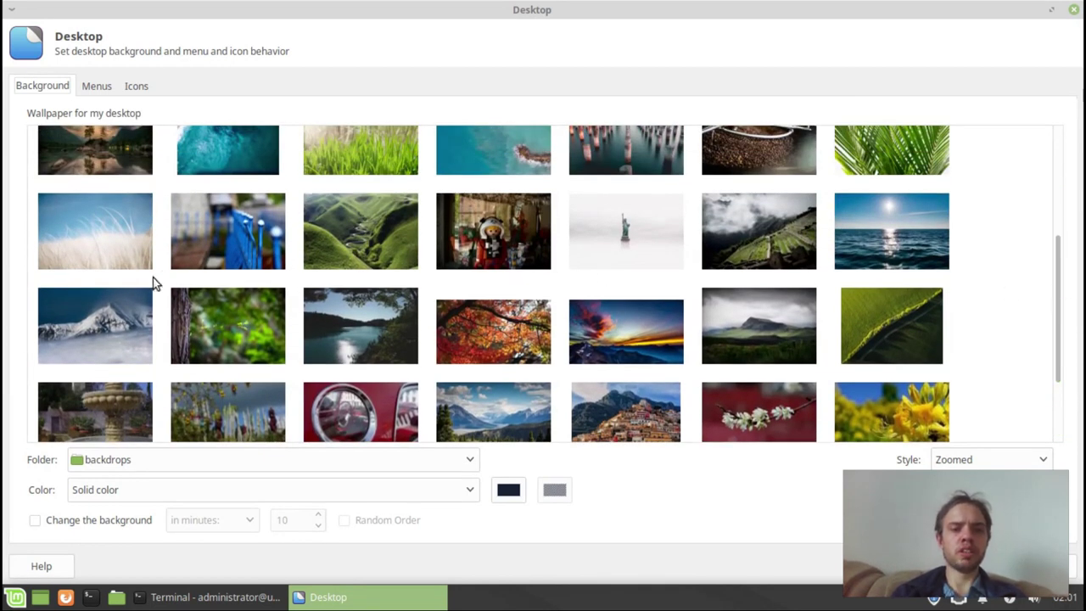
left_click(352, 322)
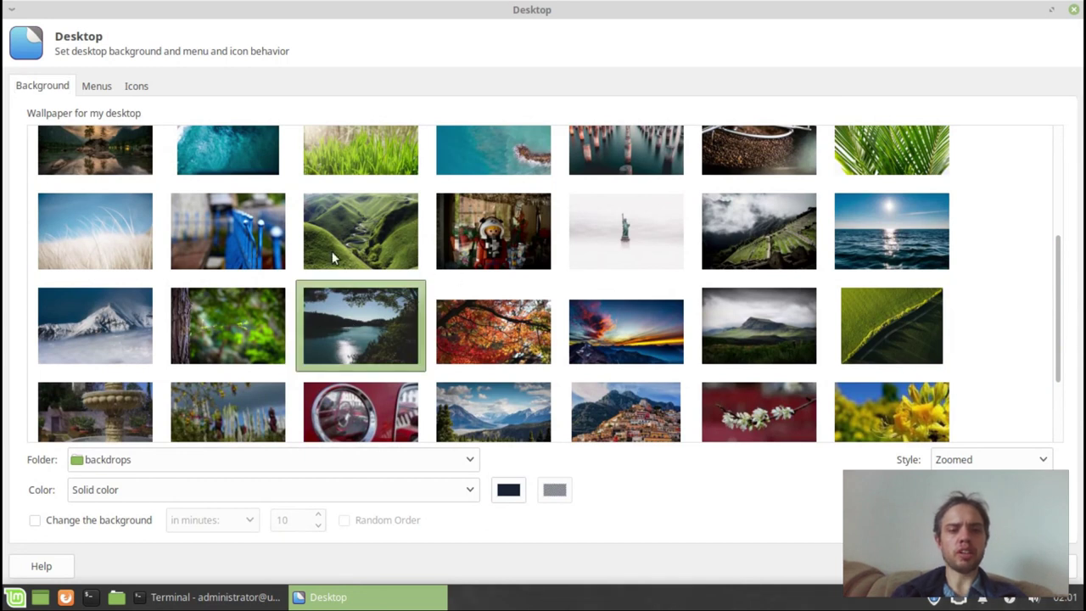
Enable the Trash icon on the Icons tab and close Desktop settings
left_click(107, 89)
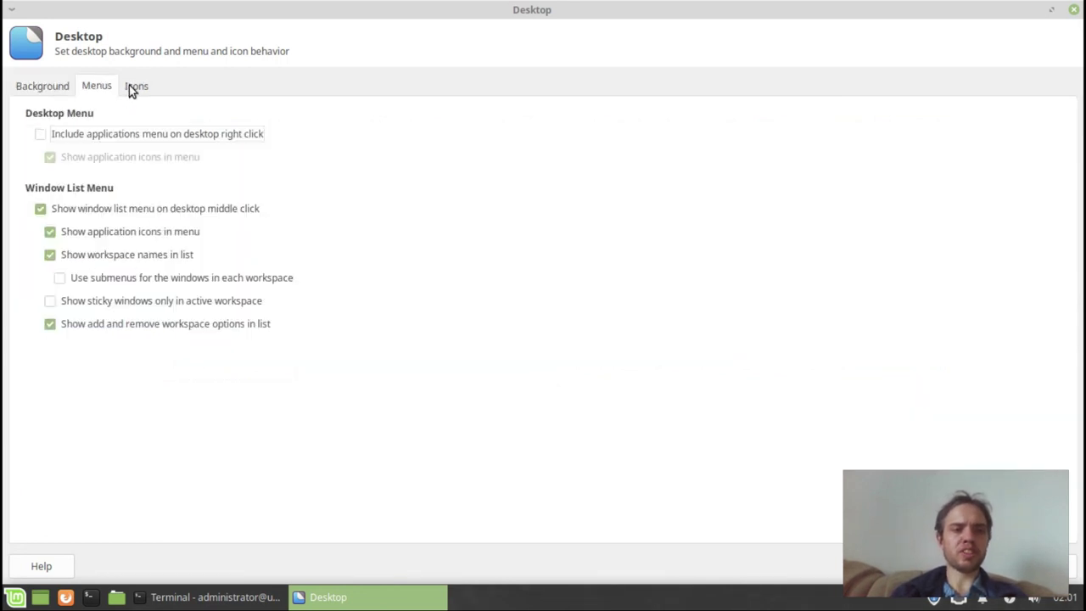
left_click(133, 87)
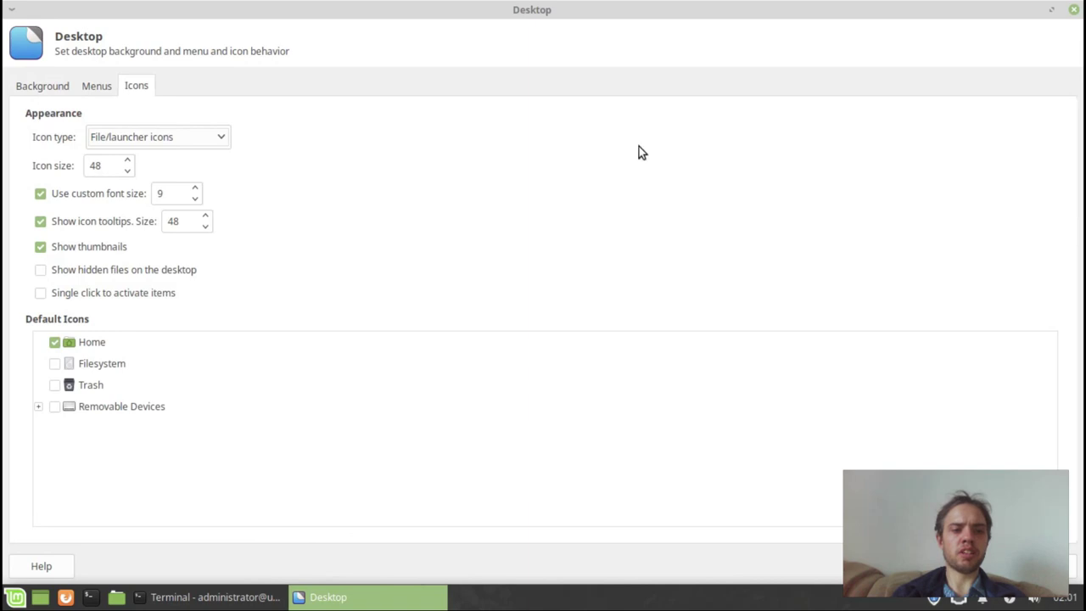
left_click(51, 384)
left_click(1075, 10)
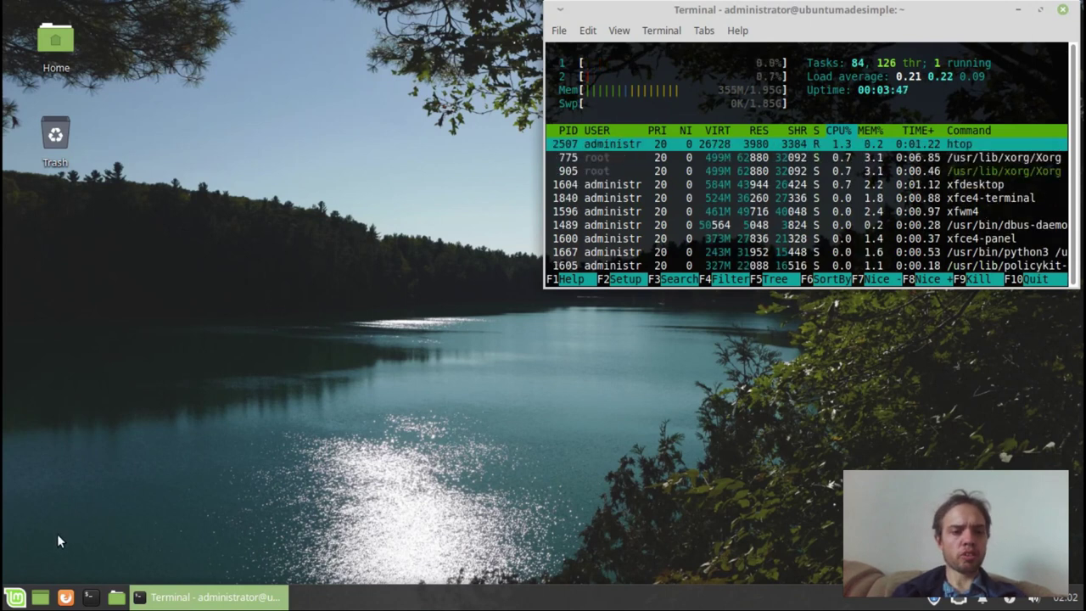
Open the Settings Manager from the Whisker menu, maximize it, and open Window Manager Tweaks
left_click(13, 597)
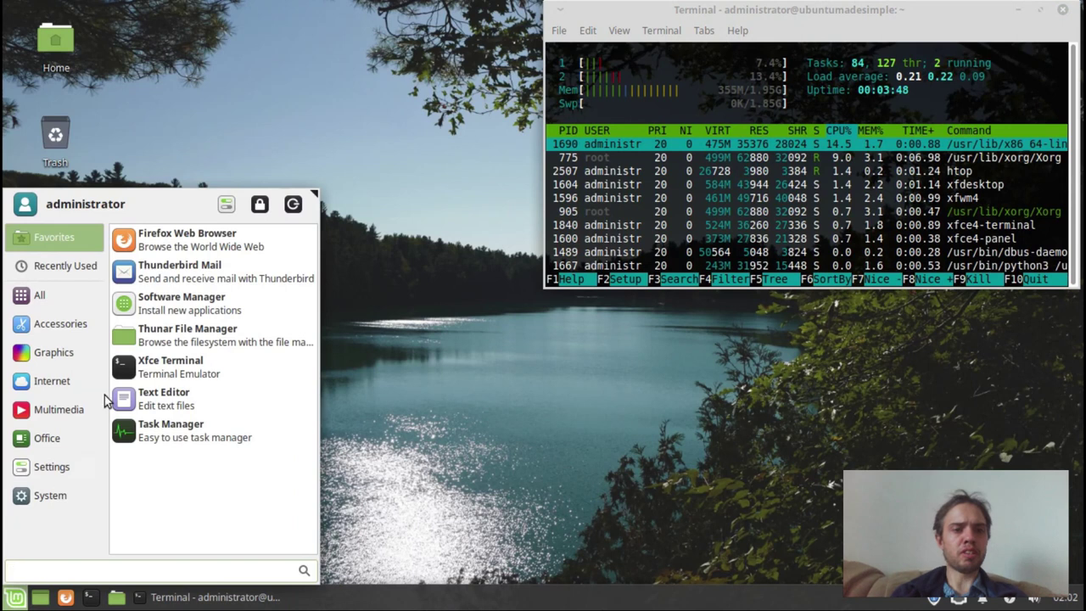
left_click(226, 203)
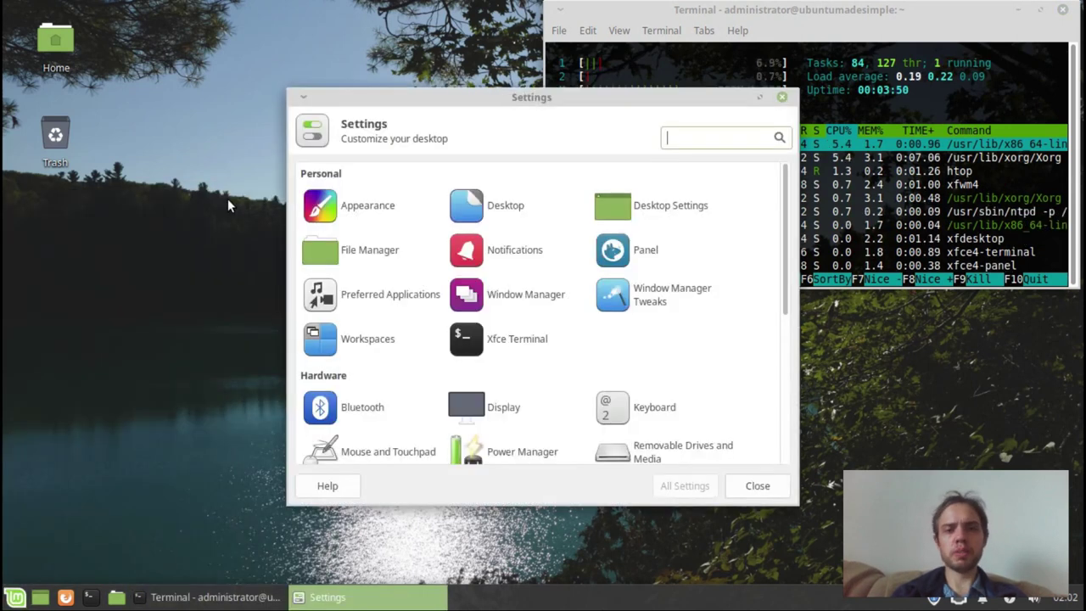
left_click(760, 98)
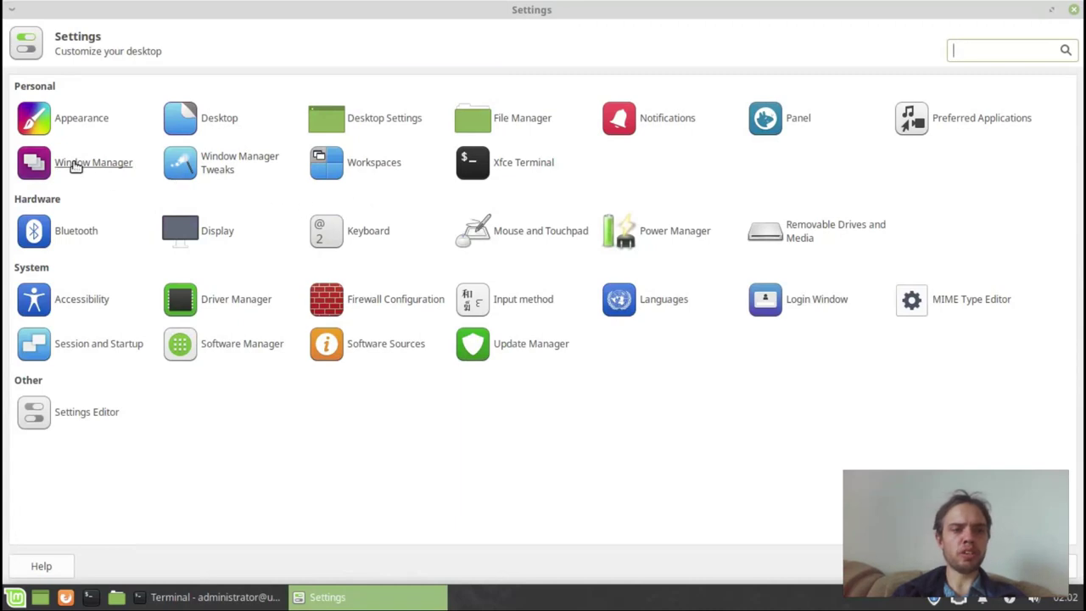
left_click(227, 172)
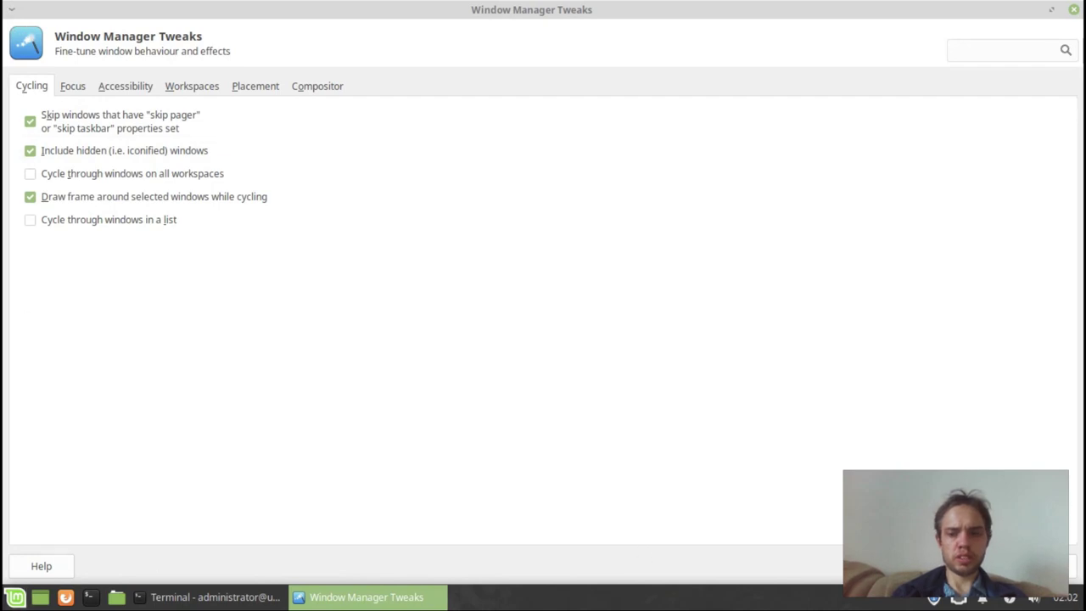
Choose the Mint-Y-Blue theme in Window Manager's Style tab, then return to All Settings
left_click(967, 566)
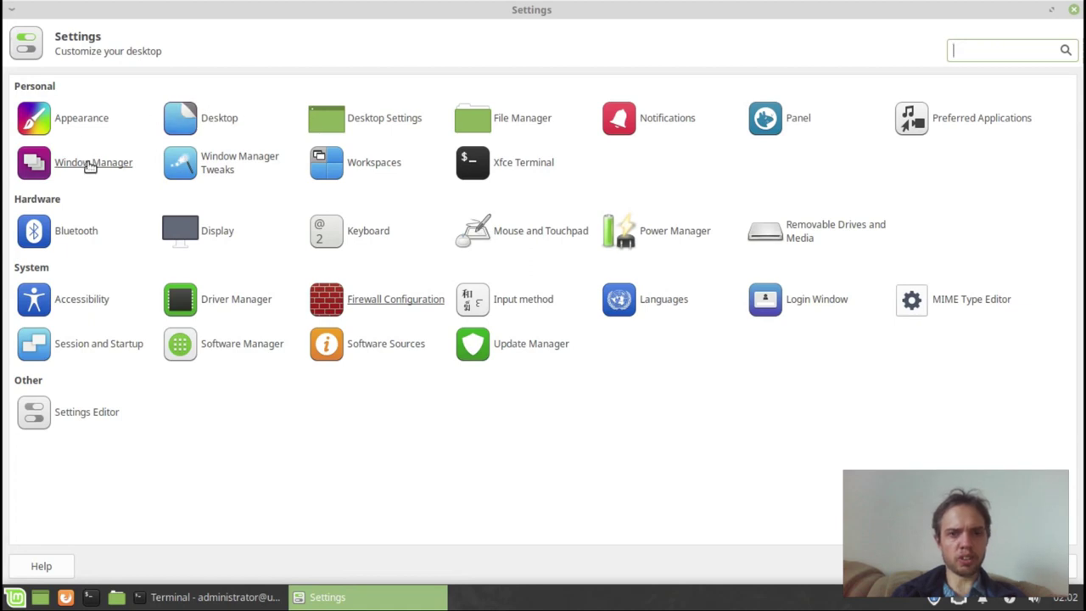
left_click(90, 165)
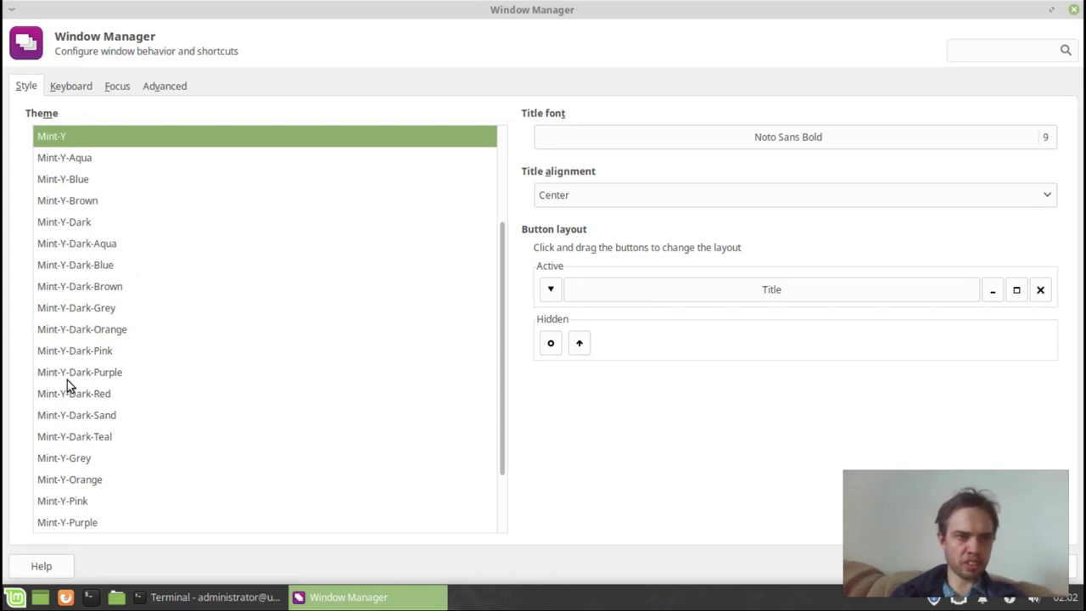
left_click(58, 175)
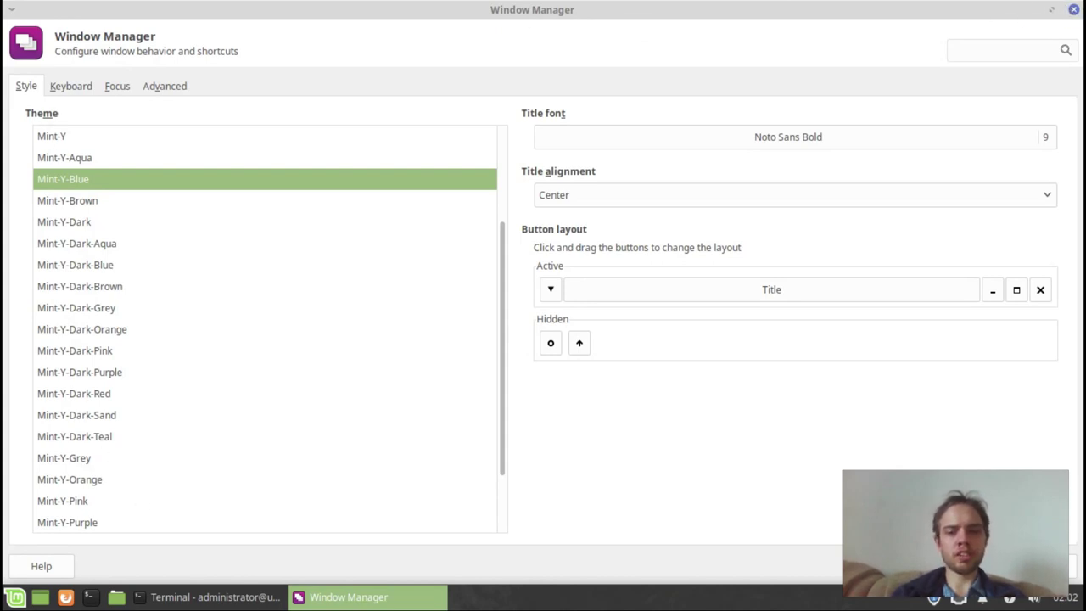
left_click(1030, 566)
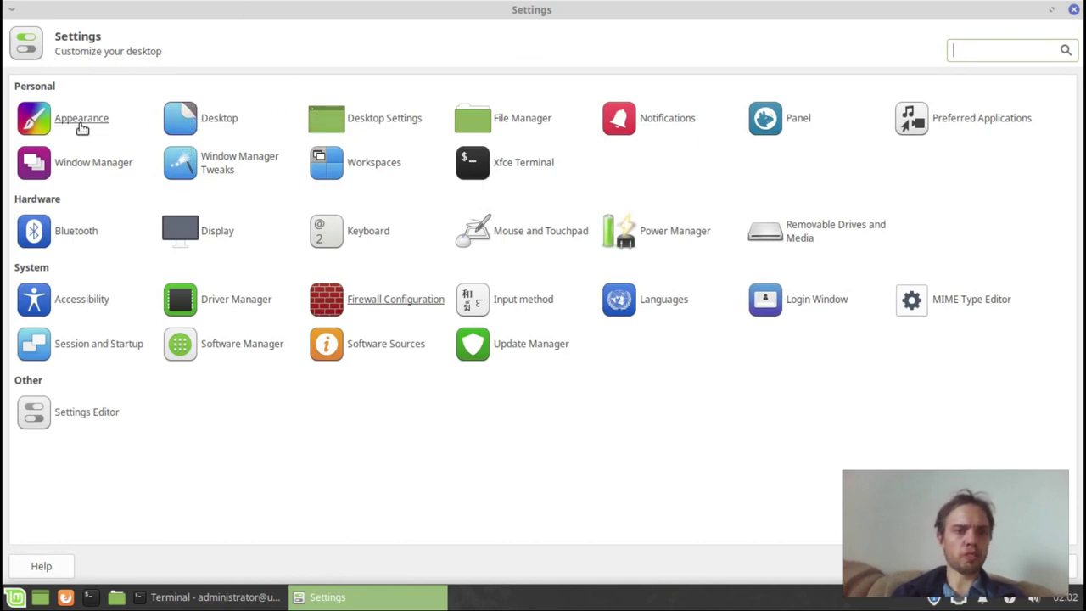
In Appearance, apply the Mint-Y-Blue style and Mint-Y-Blue icons, then review Fonts and Settings tabs
left_click(81, 125)
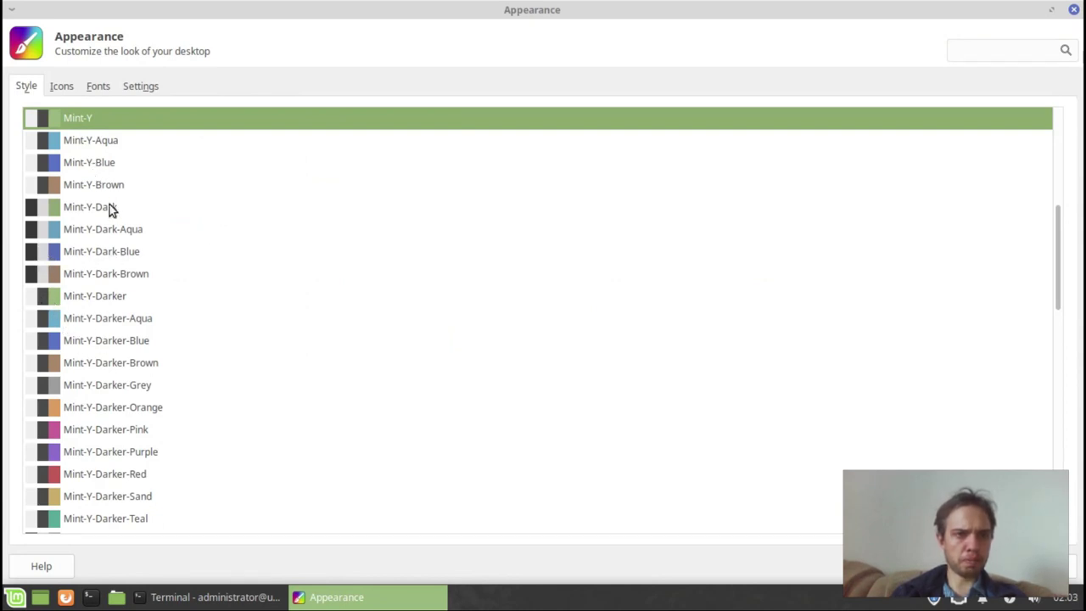
left_click(79, 162)
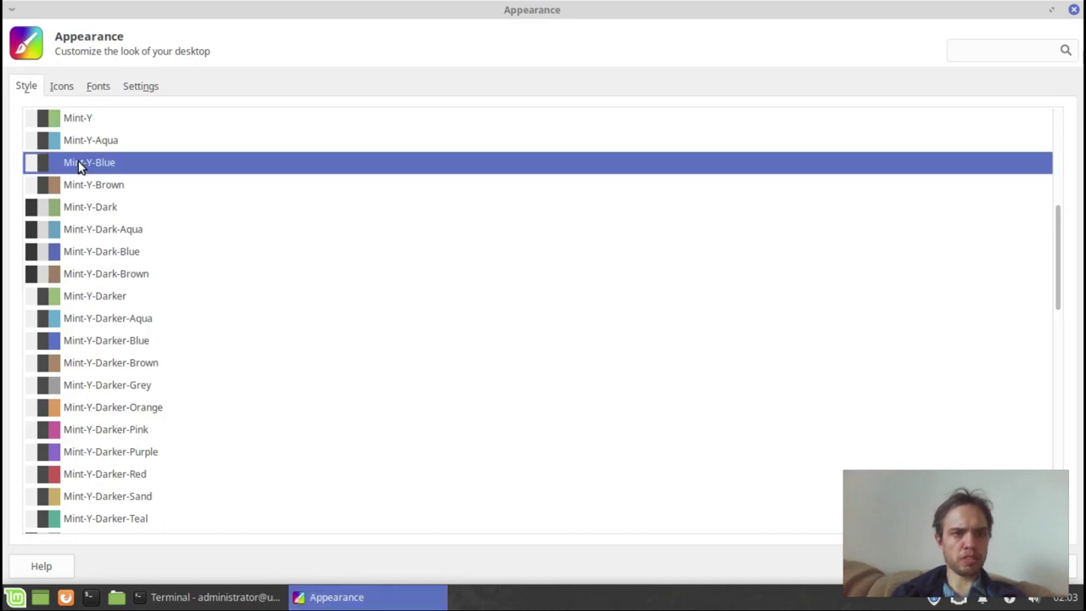
left_click(59, 87)
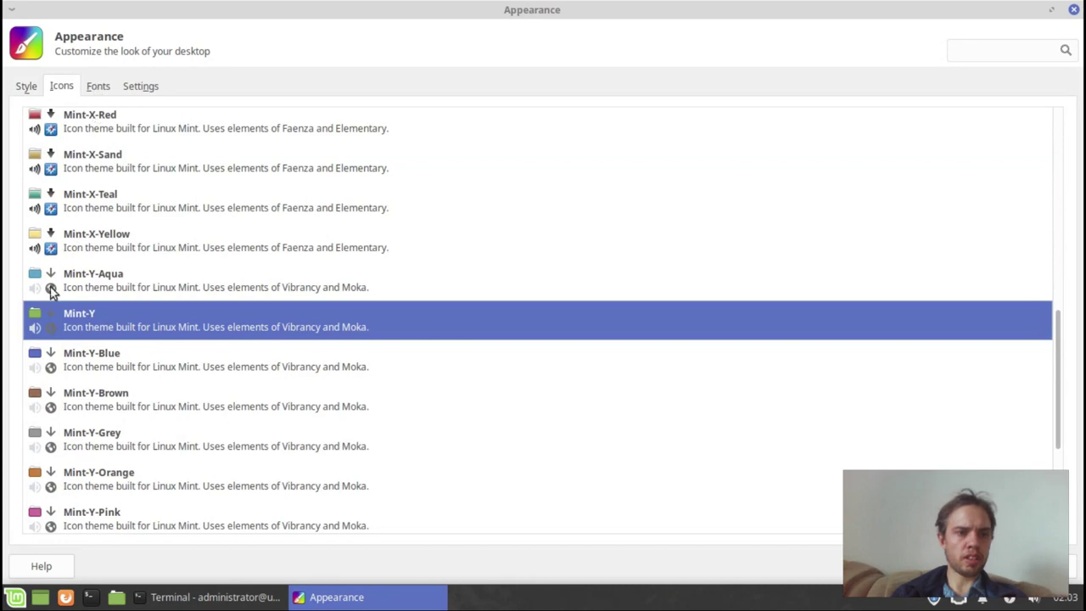
left_click(74, 360)
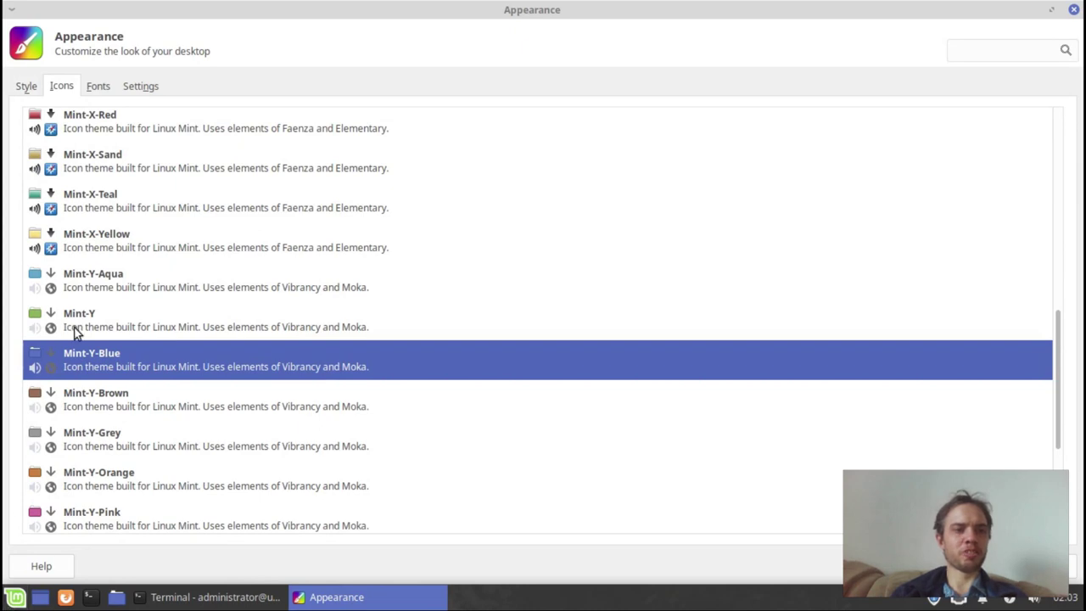
left_click(96, 85)
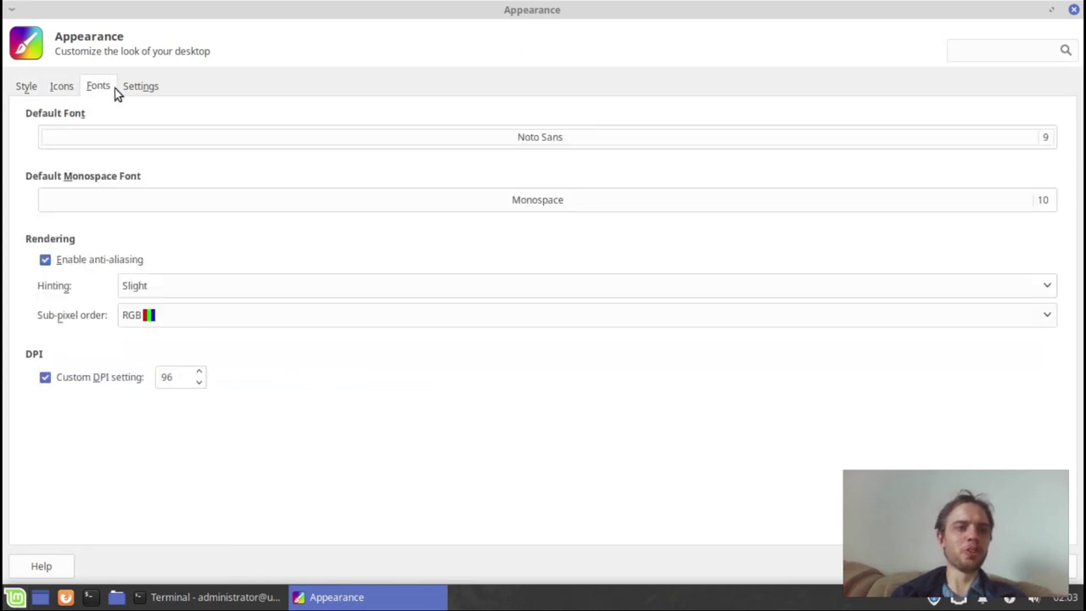
left_click(141, 87)
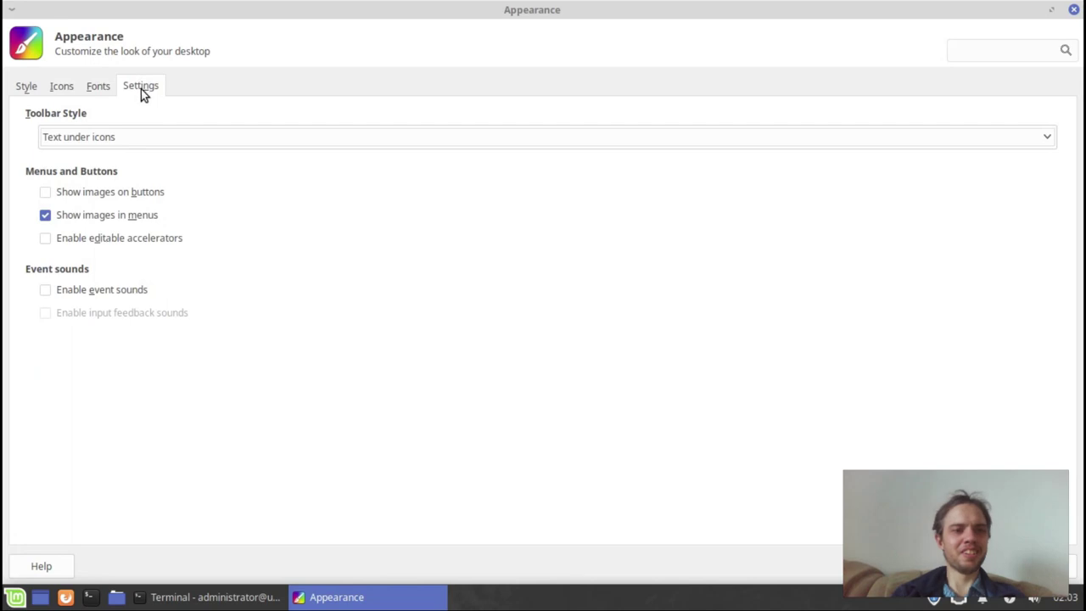
Close Appearance, check the calendar and volume tray popups, and click the update shield
left_click(1074, 10)
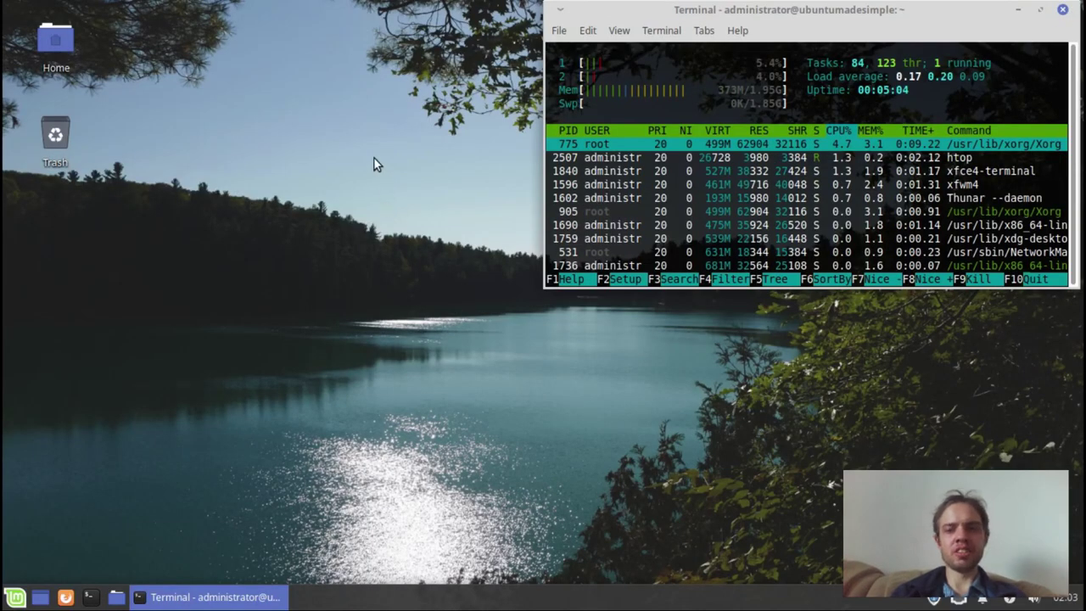
left_click(1067, 597)
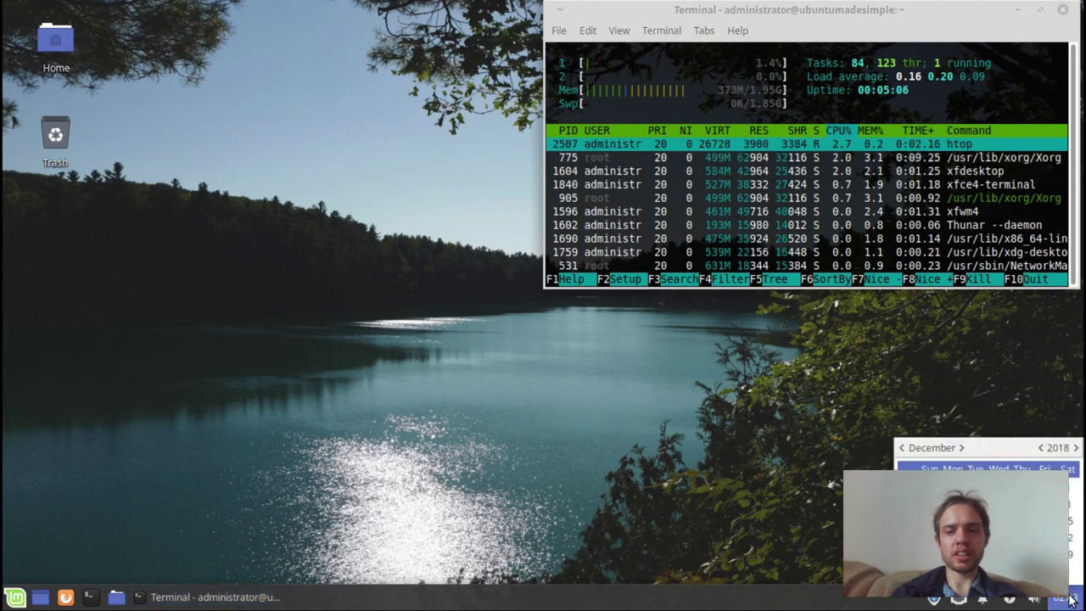
left_click(1071, 599)
left_click(1037, 603)
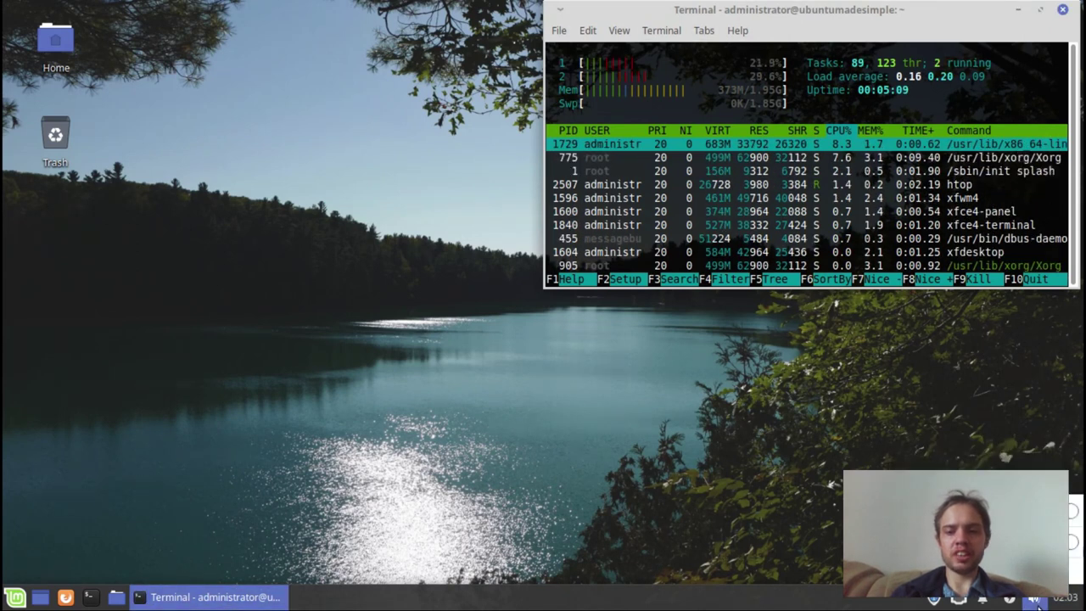
left_click(1036, 602)
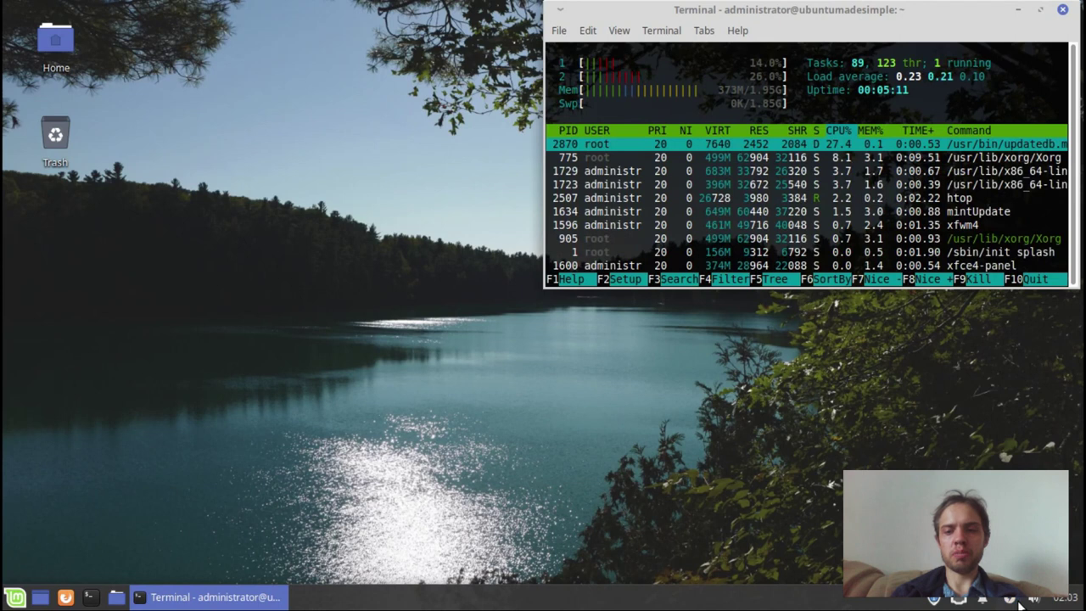
left_click(961, 599)
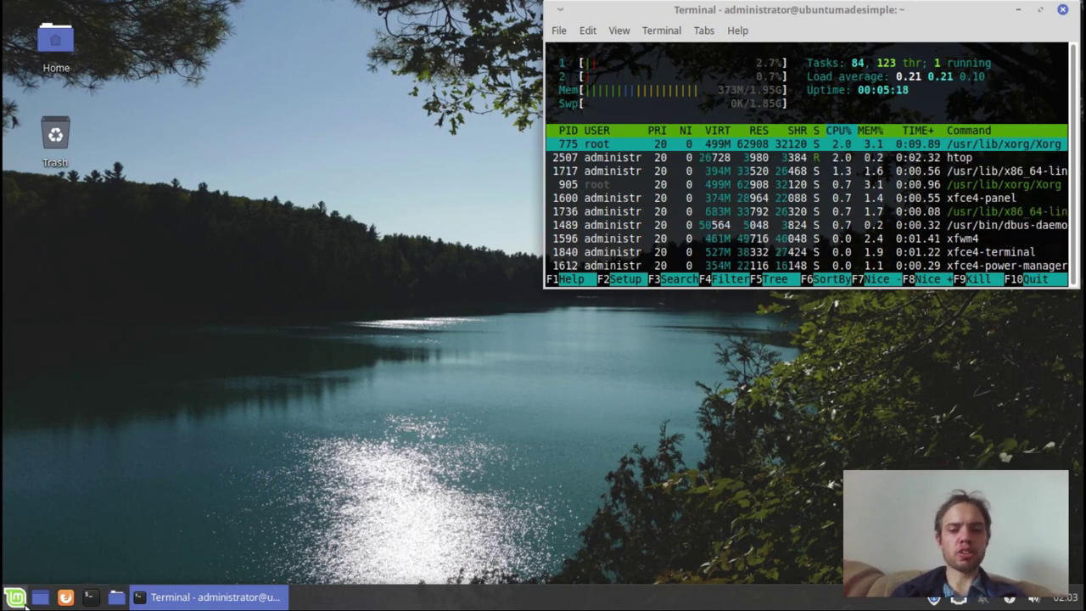
Dismiss the Update Manager welcome to list the kernel 4.15.0.42.44 update, and review Auto-upgrade preferences
left_click(933, 600)
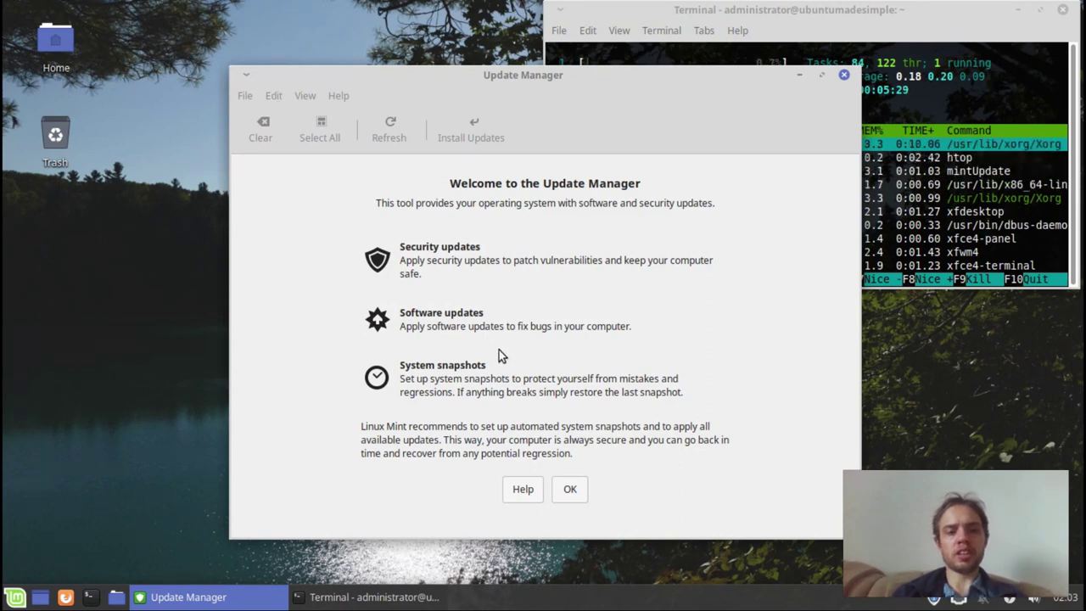
left_click(570, 489)
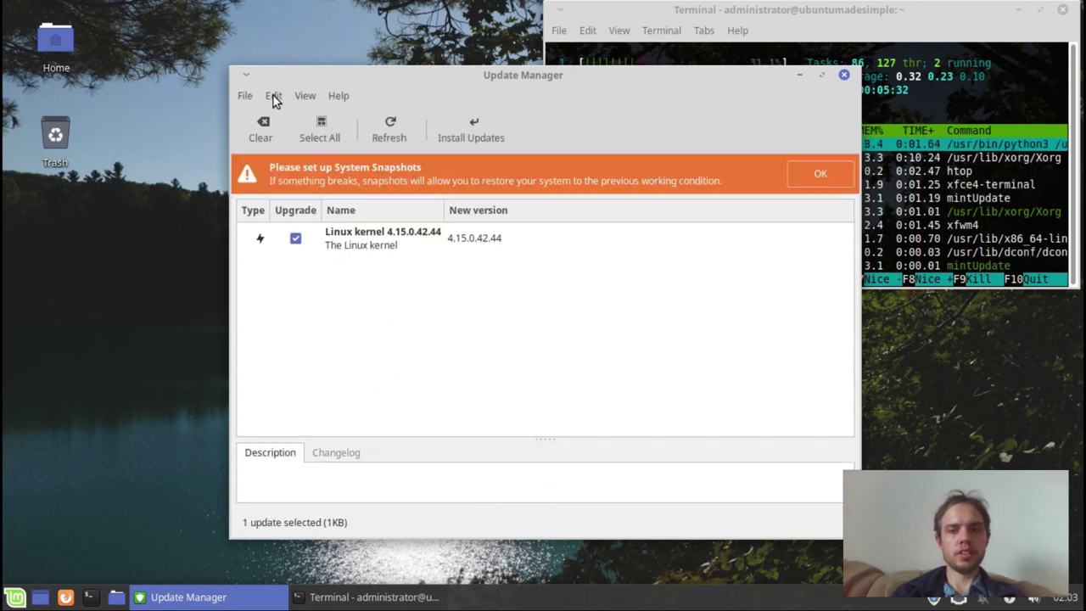
left_click(273, 96)
left_click(273, 119)
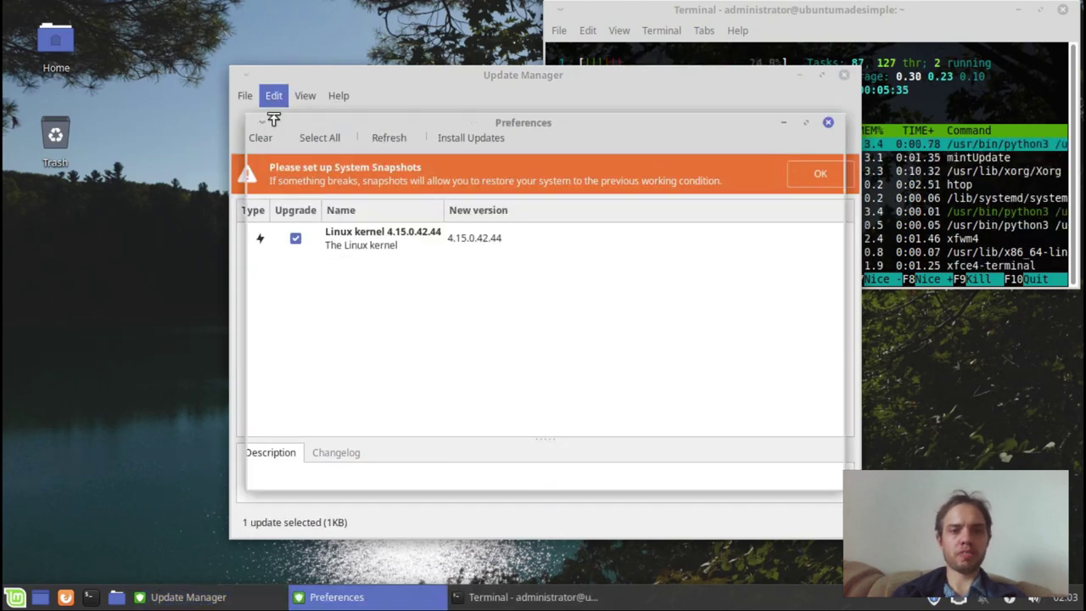
left_click(660, 159)
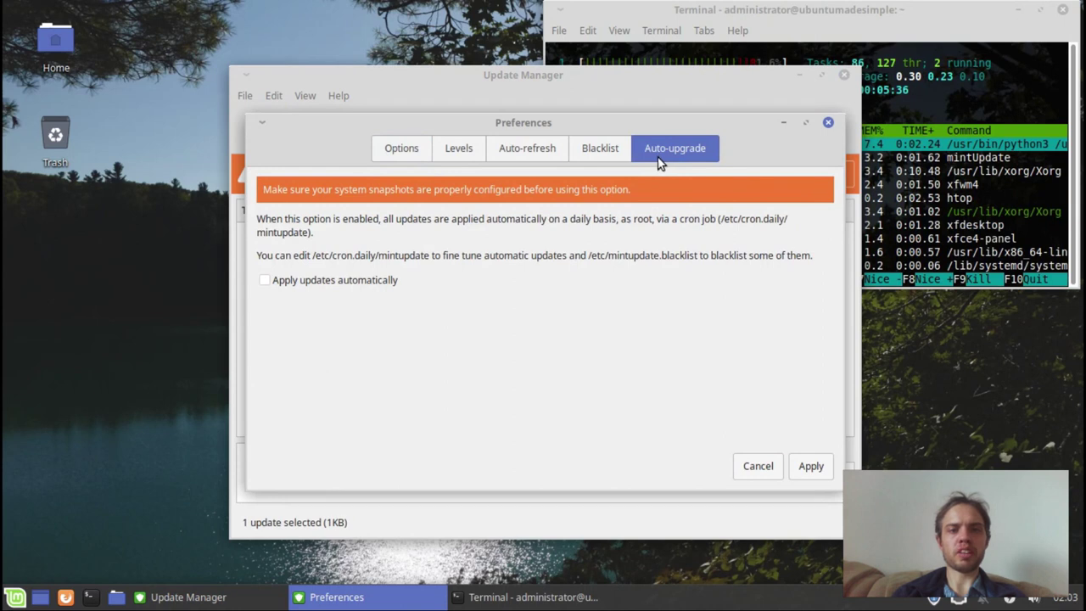
left_click(828, 122)
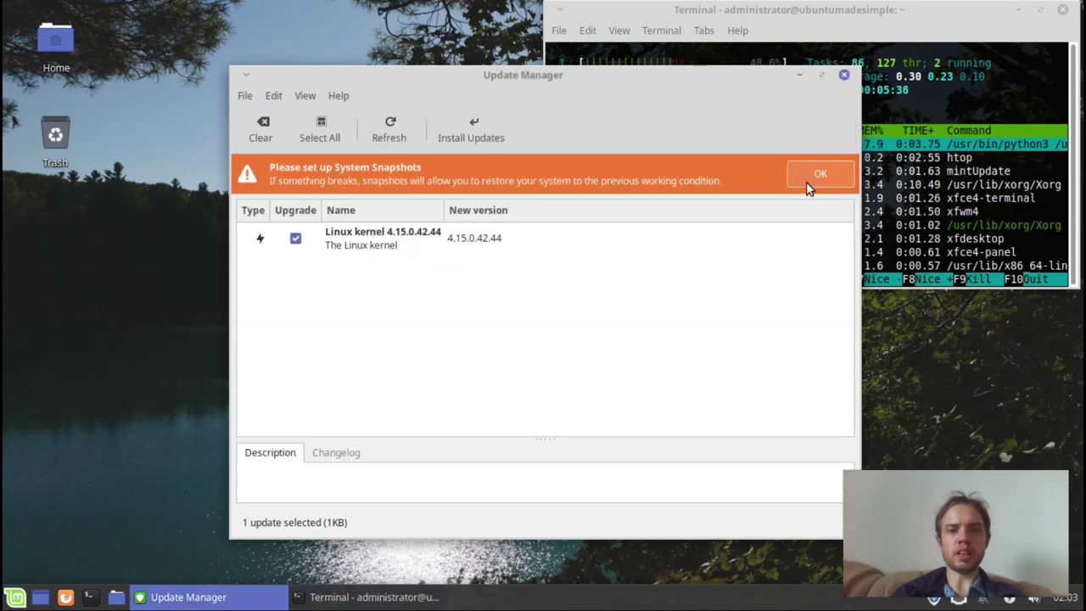
Close Update Manager and open the applications menu on its Office category
left_click(844, 76)
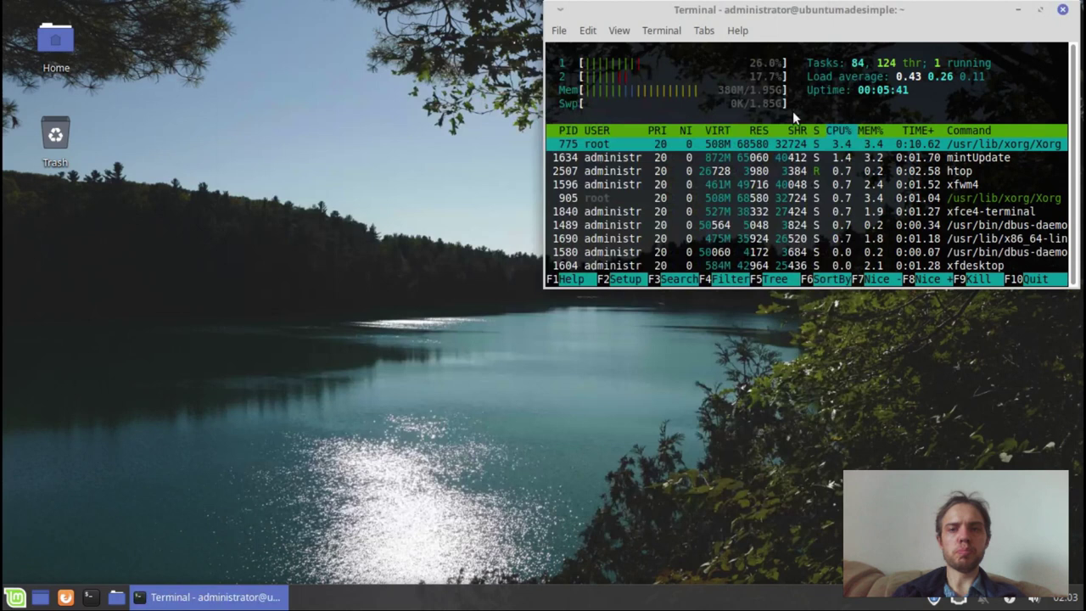
left_click(7, 597)
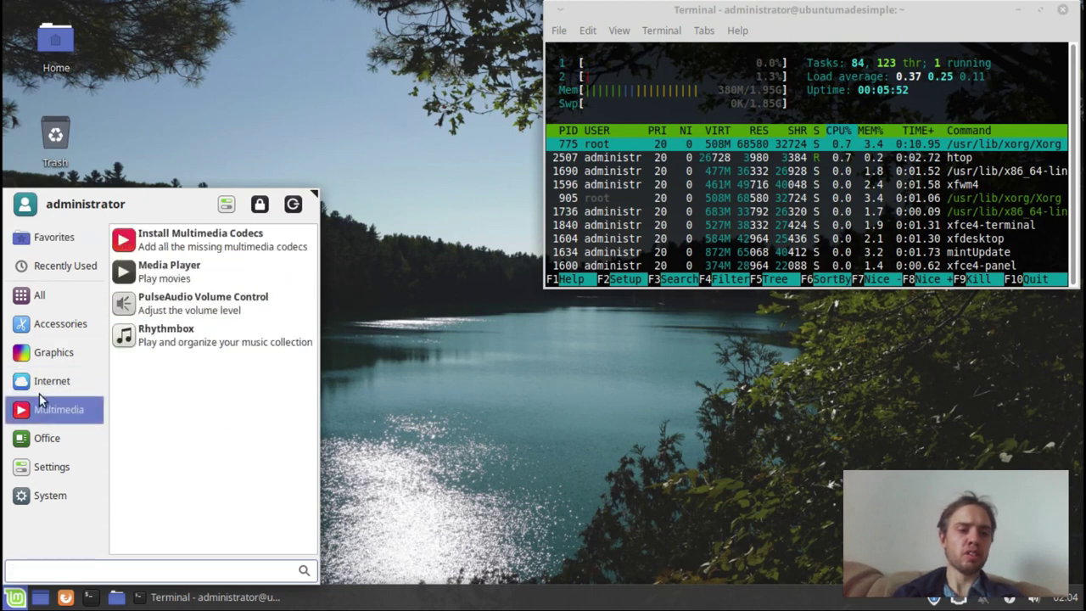
Launch LibreOffice Writer from the applications menu
mouse_move(34, 360)
mouse_move(43, 438)
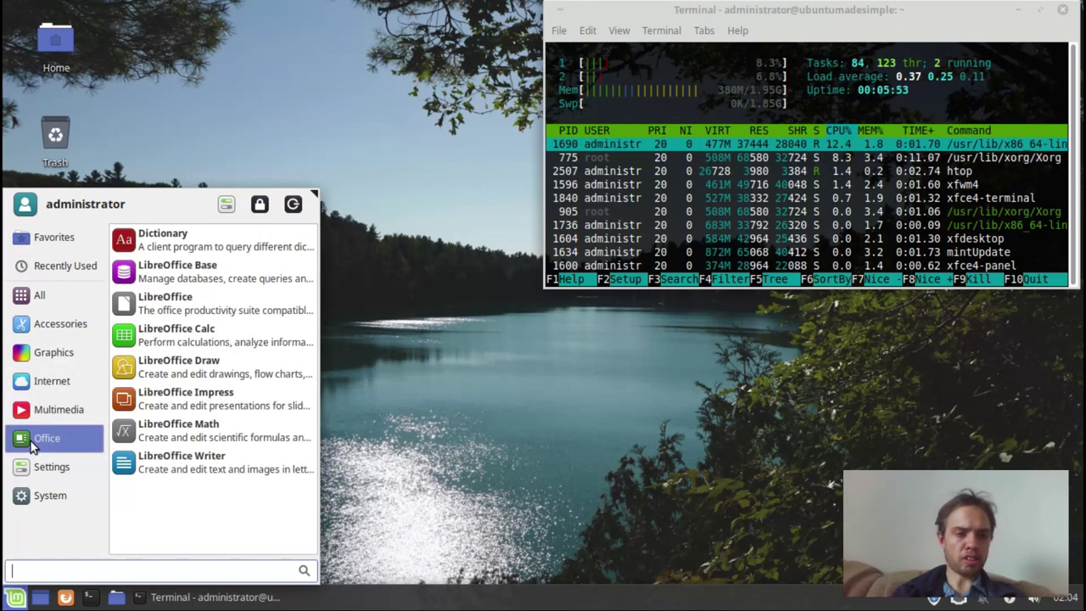
left_click(174, 463)
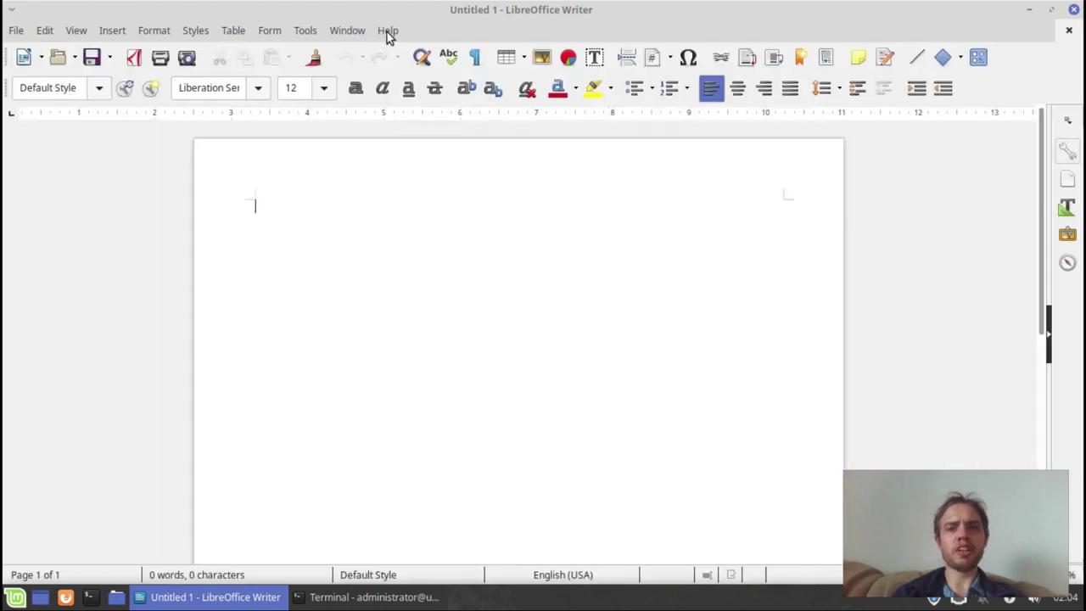
Confirm LibreOffice version 6.0.7.3 in About LibreOffice, close Writer, and open the applications menu
left_click(387, 32)
left_click(405, 248)
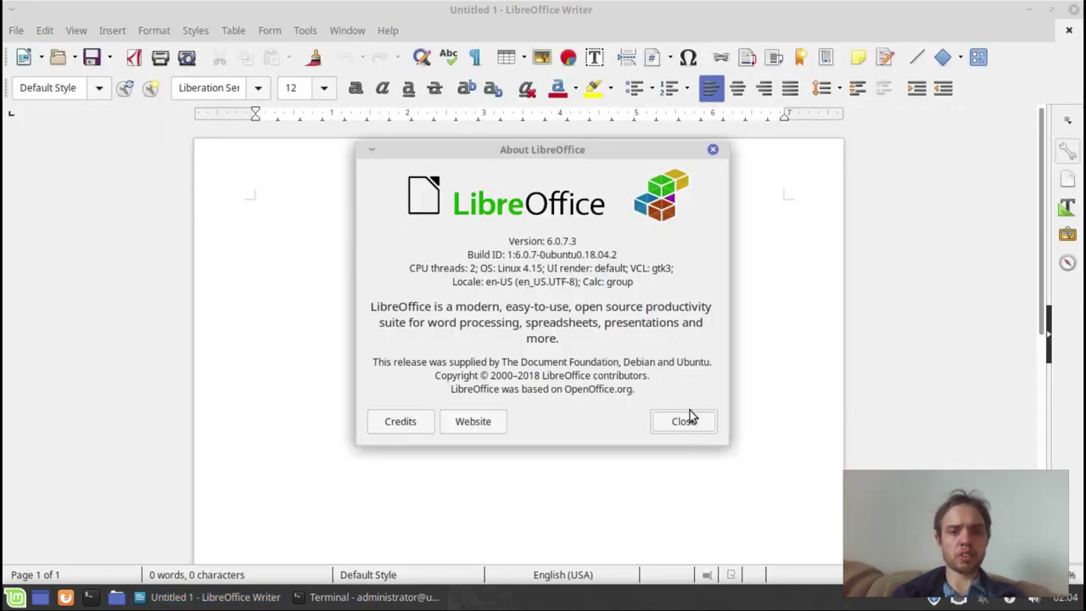
left_click(683, 422)
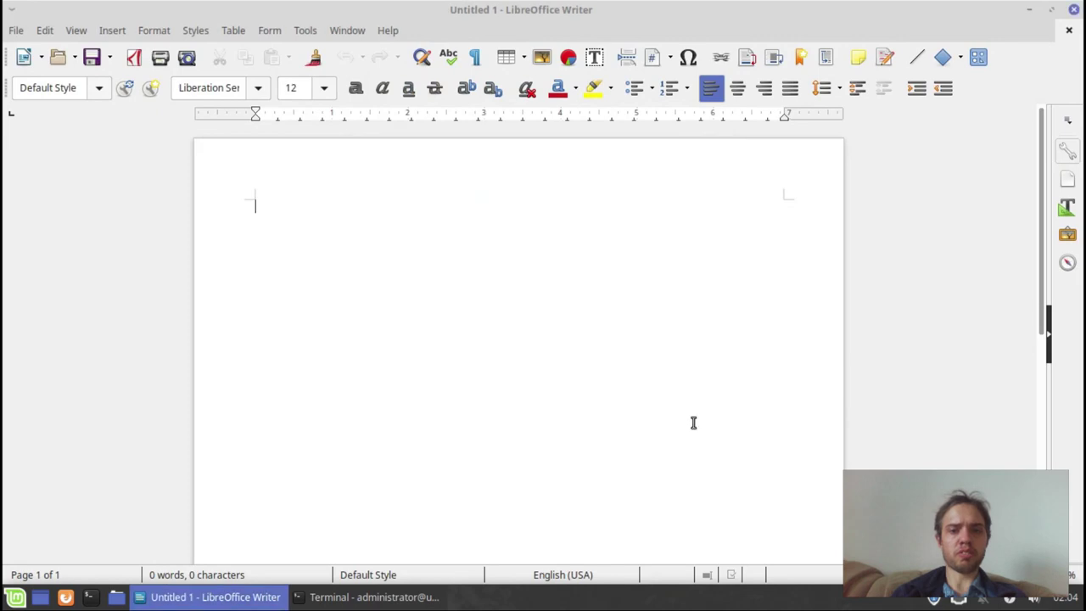
left_click(1073, 10)
left_click(13, 599)
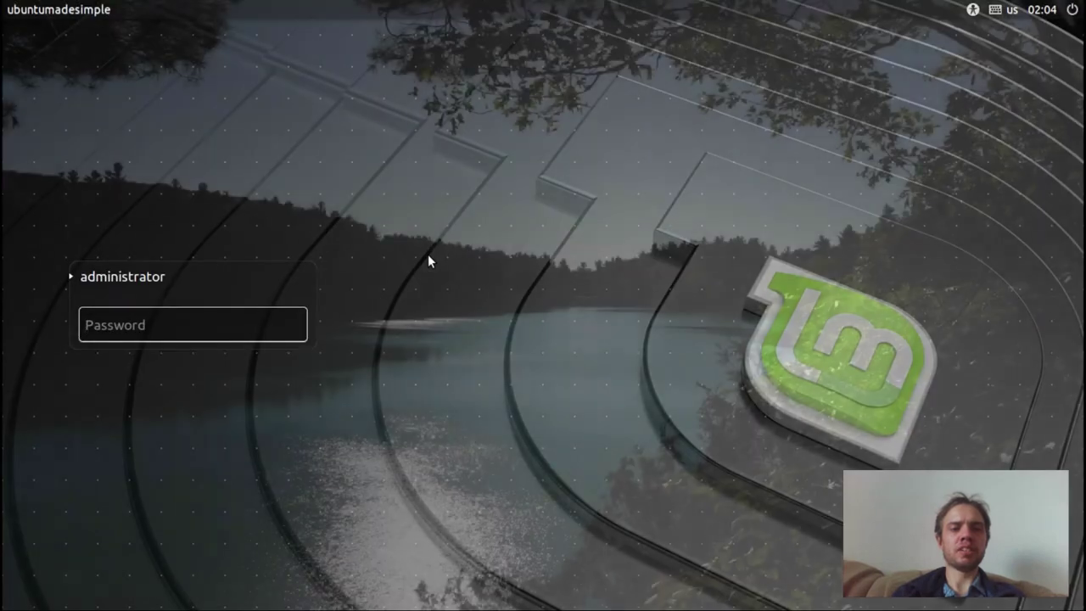
Unlock the screen with the account password, retyping it after the first attempt is rejected
type("•••••")
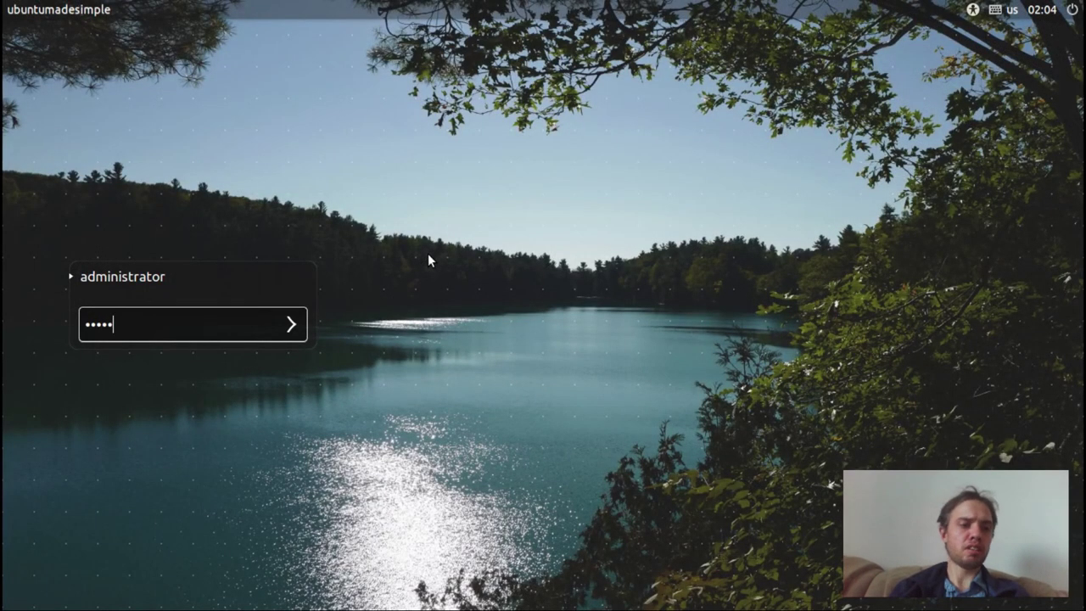
key("Return")
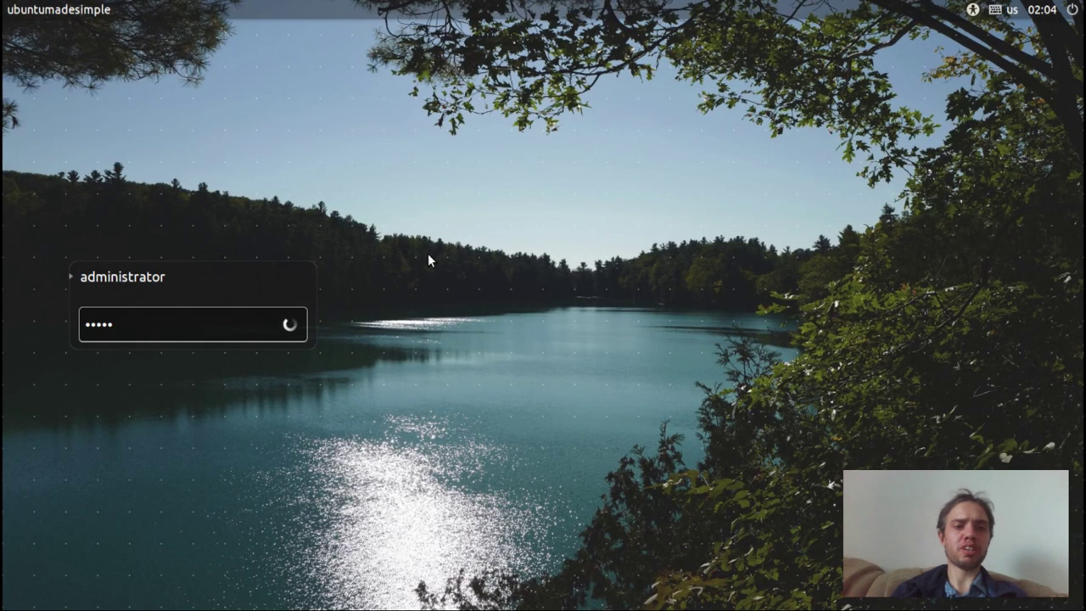
type("••••••")
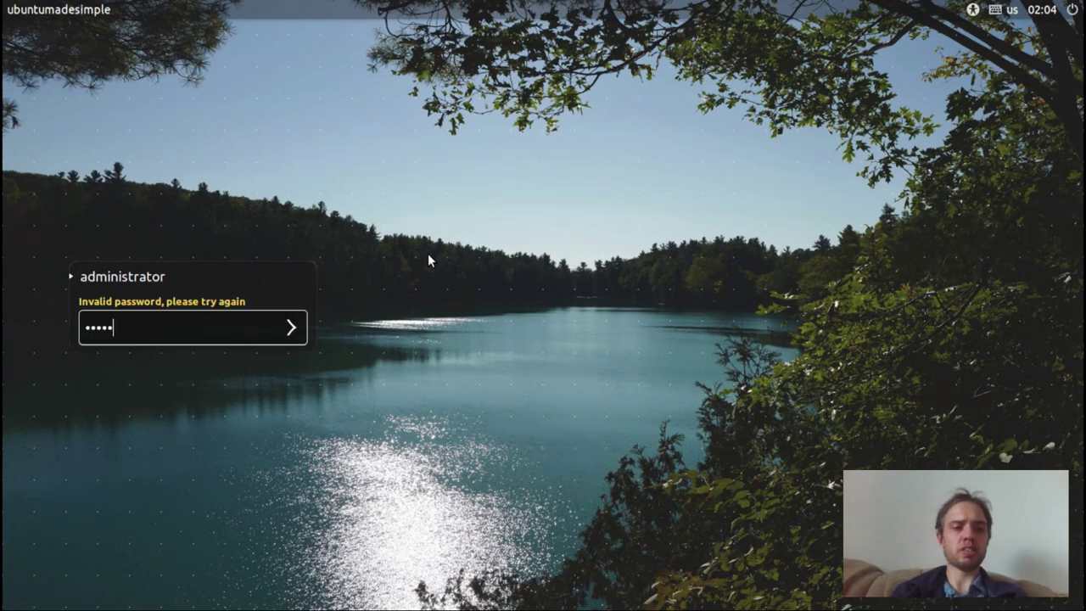
key("Return")
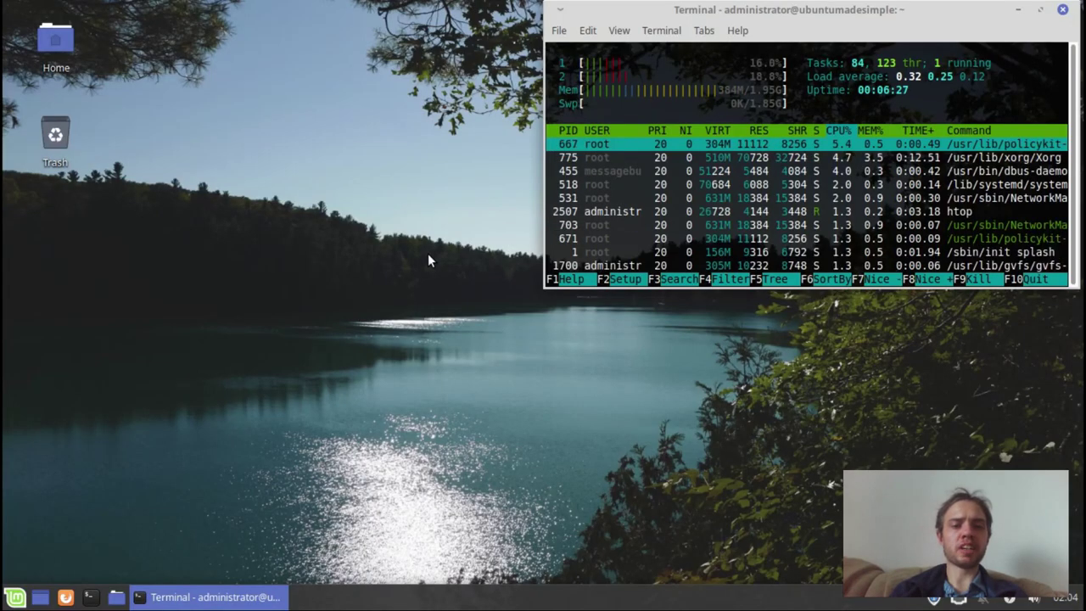